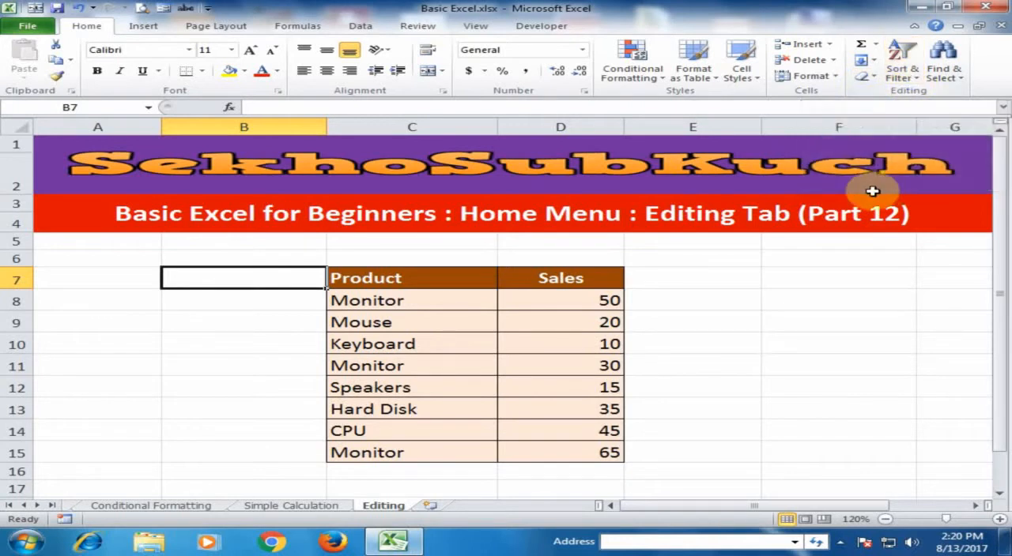
Sort the Product and Sales table in C7:D15 from A to Z.
{"action": "left_click", "coordinate": [906, 79]}
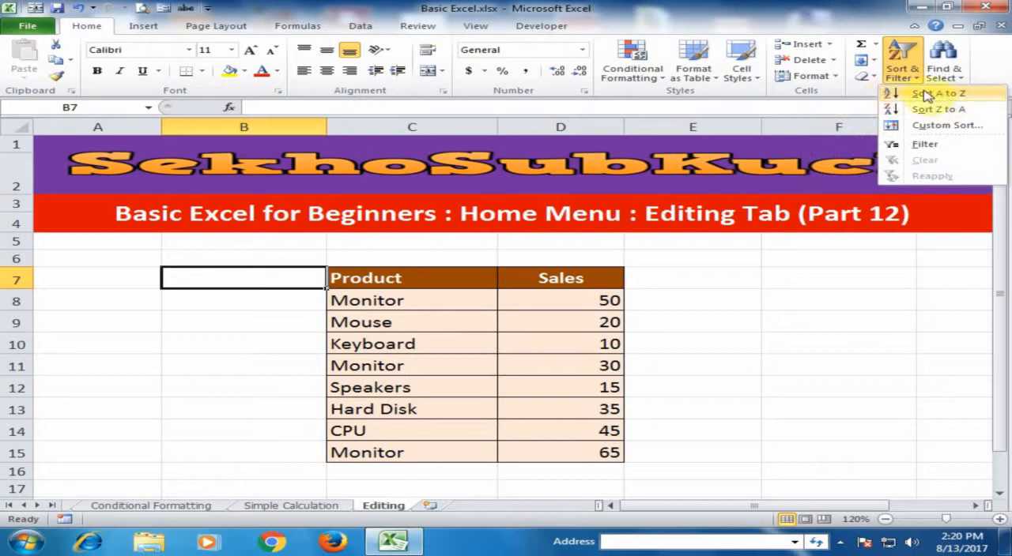
{"action": "left_click", "coordinate": [655, 311]}
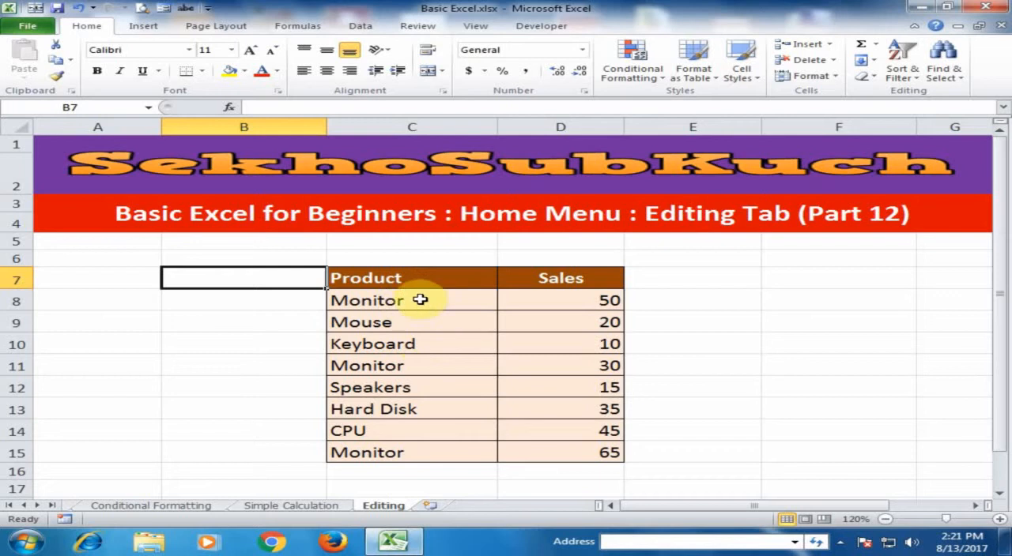
{"action": "left_click_drag", "start_coordinate": [406, 277], "coordinate": [601, 454]}
{"action": "left_click", "coordinate": [915, 79]}
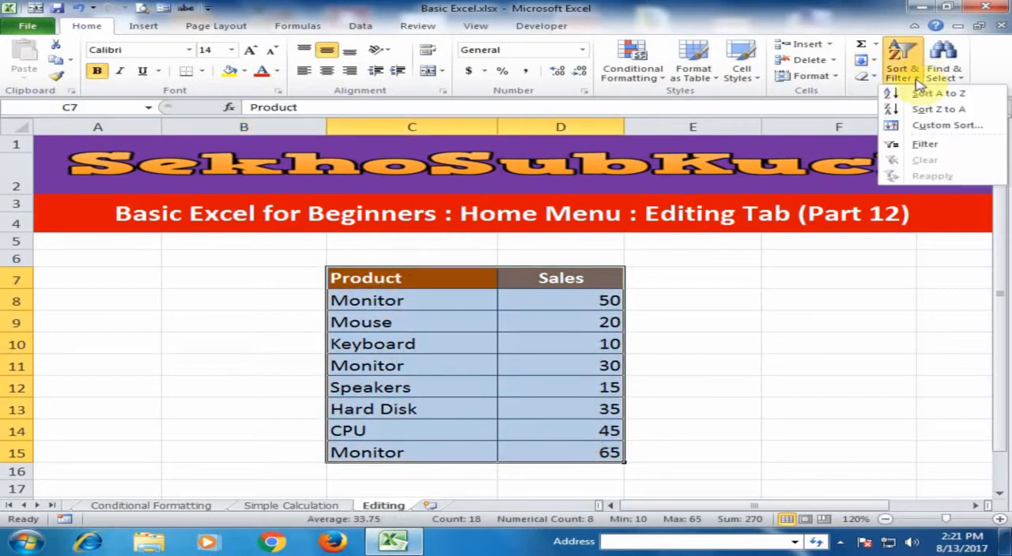
{"action": "left_click", "coordinate": [916, 97]}
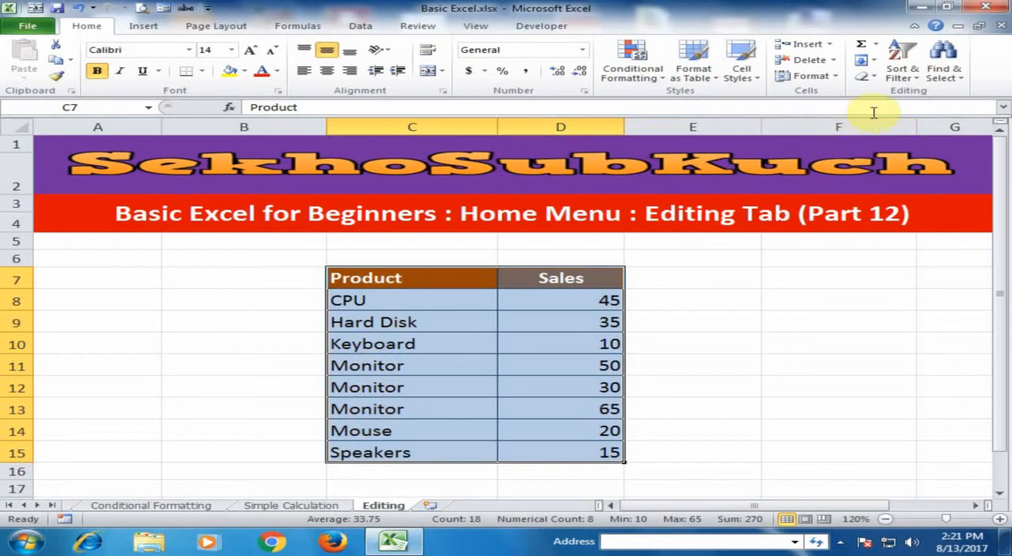
Sort the Product and Sales table from Z to A and check the new order down the Product column.
{"action": "left_click", "coordinate": [898, 79]}
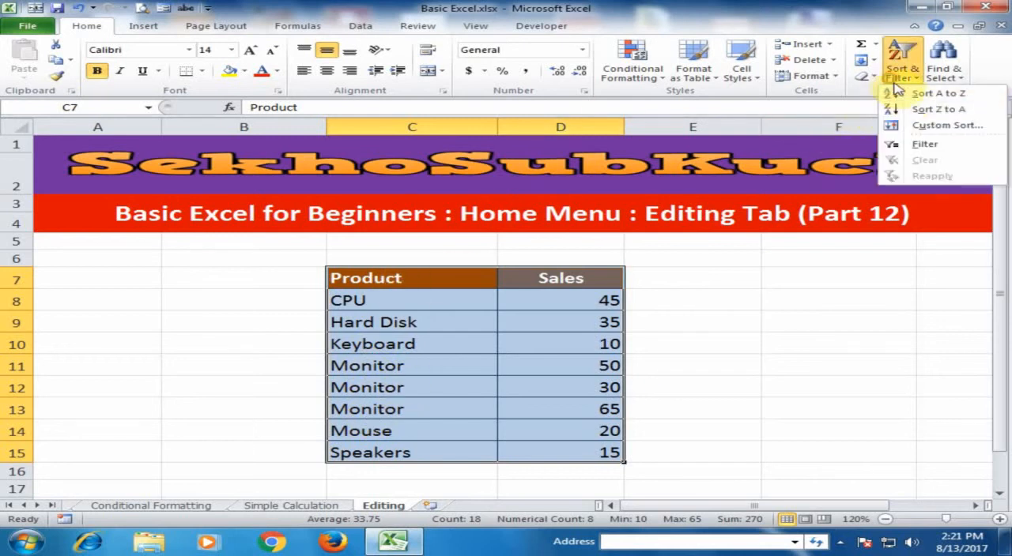
{"action": "left_click", "coordinate": [935, 115]}
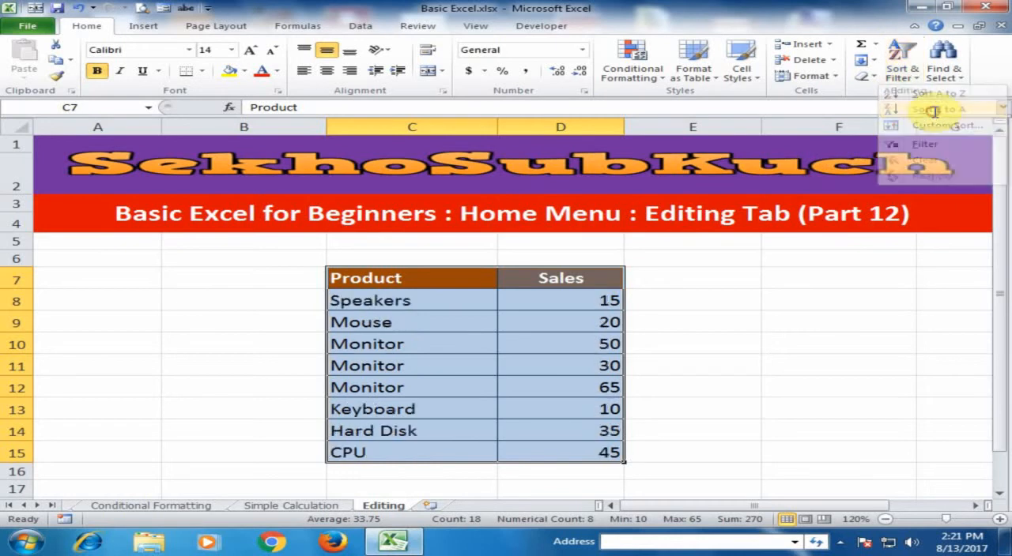
{"action": "left_click", "coordinate": [397, 303]}
{"action": "left_click", "coordinate": [377, 322]}
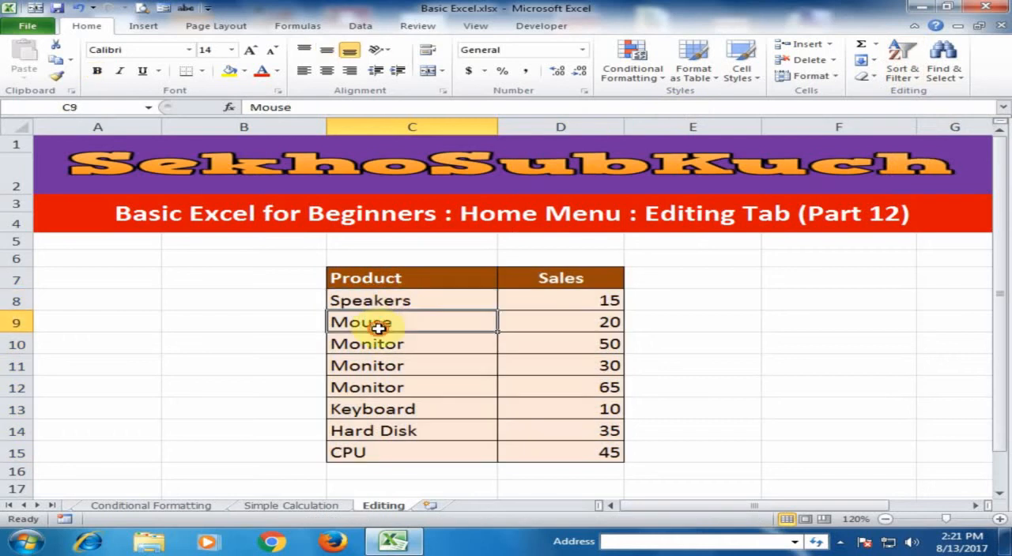
{"action": "left_click", "coordinate": [358, 409]}
{"action": "left_click", "coordinate": [358, 431]}
{"action": "left_click", "coordinate": [357, 453]}
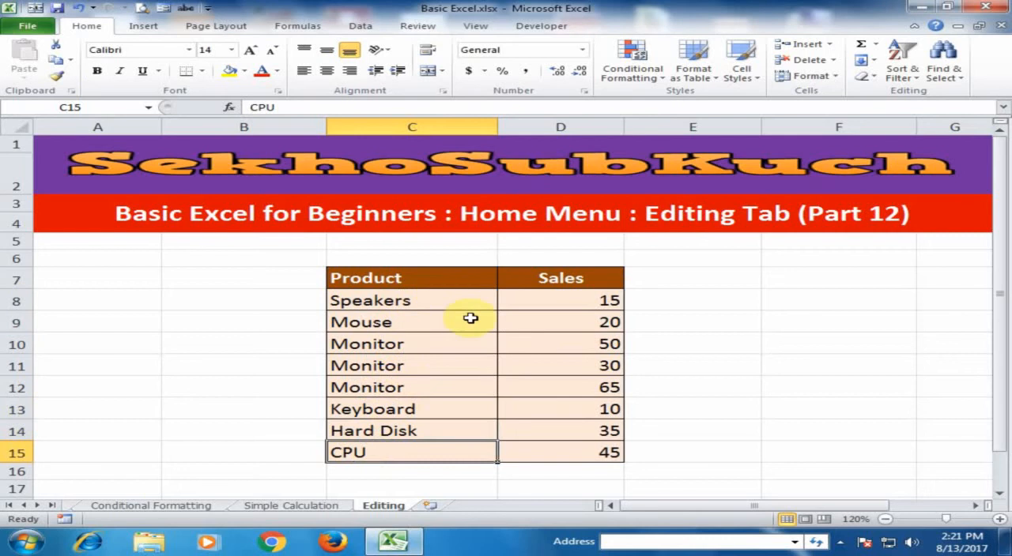
Undo the Z to A and A to Z sorts of the Product and Sales table.
{"action": "left_click_drag", "start_coordinate": [417, 278], "coordinate": [554, 447]}
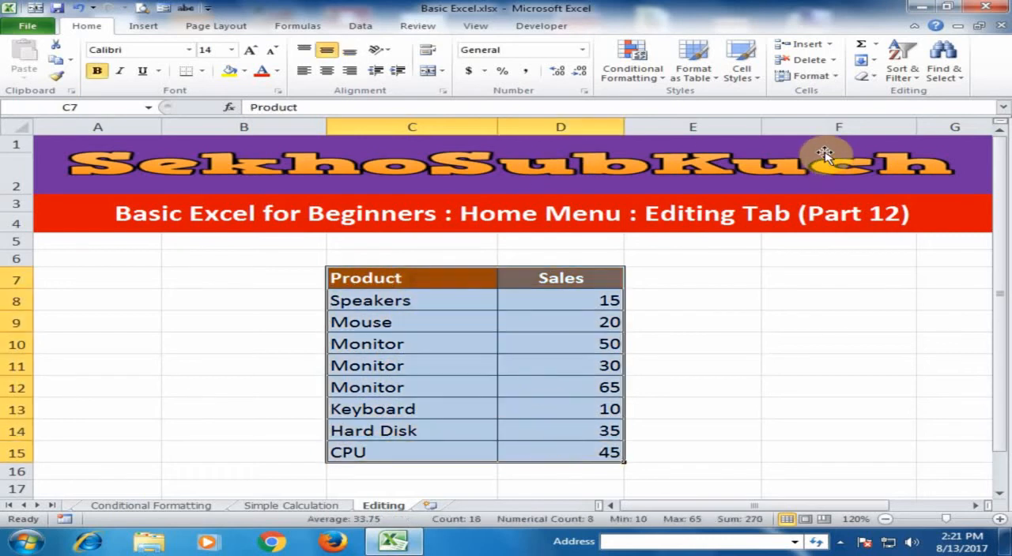
{"action": "left_click", "coordinate": [903, 72]}
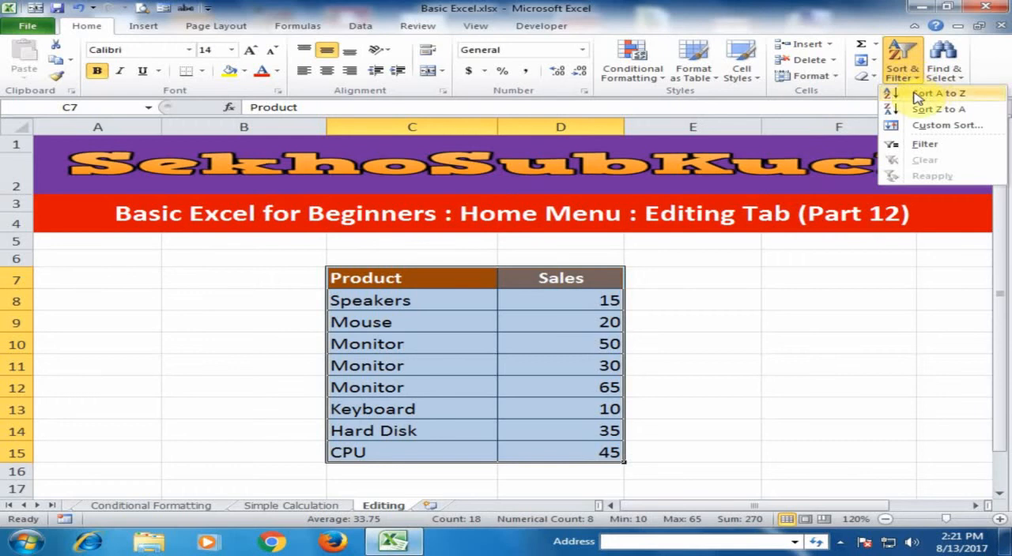
{"action": "left_click", "coordinate": [685, 317]}
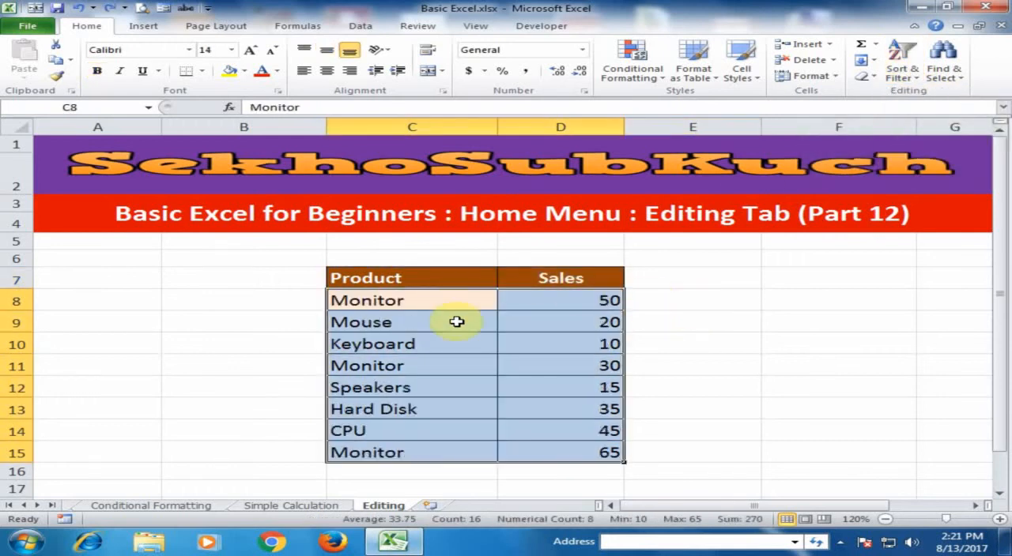
{"action": "left_click", "coordinate": [457, 322]}
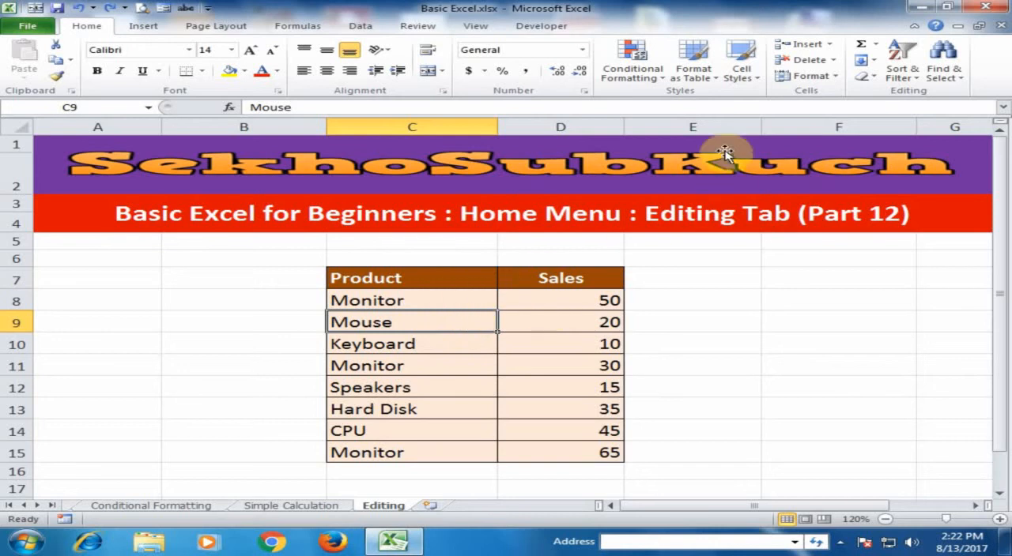
Apply a custom sort to C7:D15 by Sales values from Smallest to Largest, and check the order in the Sales column.
{"action": "left_click_drag", "start_coordinate": [458, 281], "coordinate": [583, 450]}
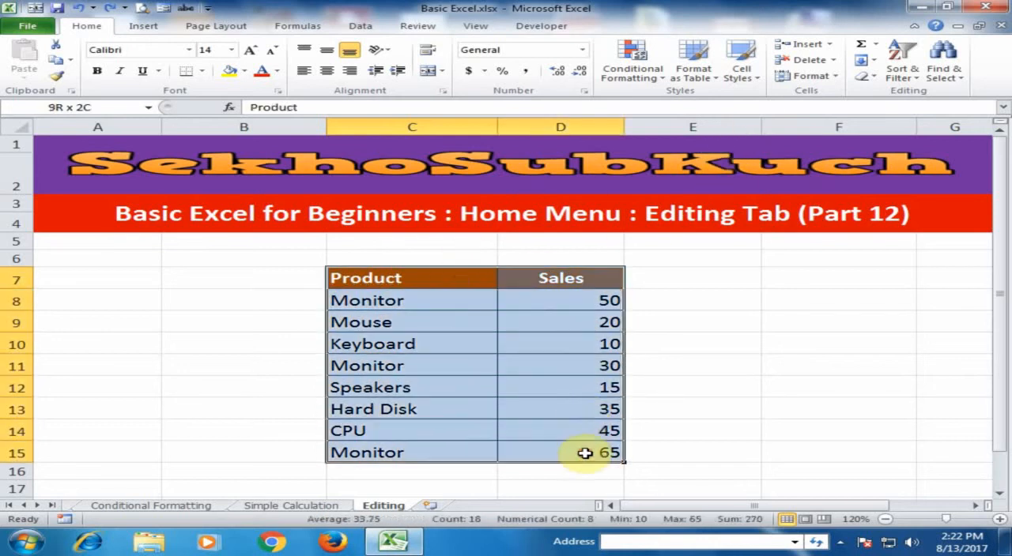
{"action": "left_click", "coordinate": [918, 82]}
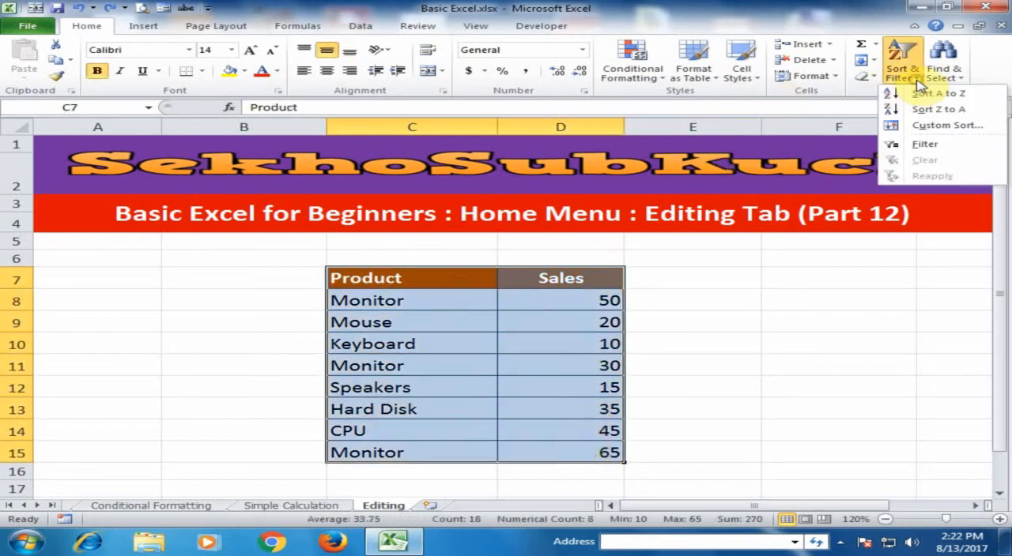
{"action": "left_click", "coordinate": [940, 126]}
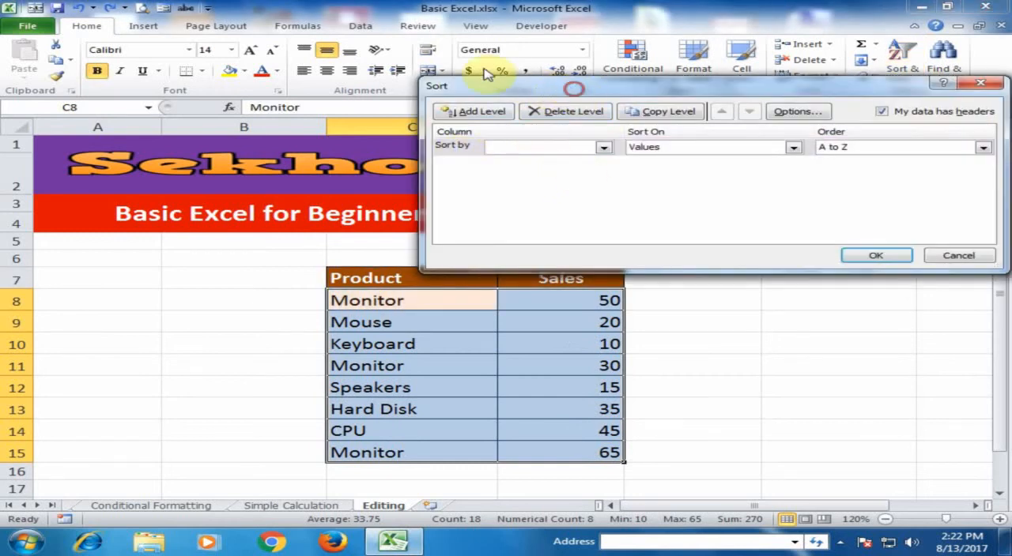
{"action": "left_click_drag", "start_coordinate": [573, 86], "coordinate": [375, 40]}
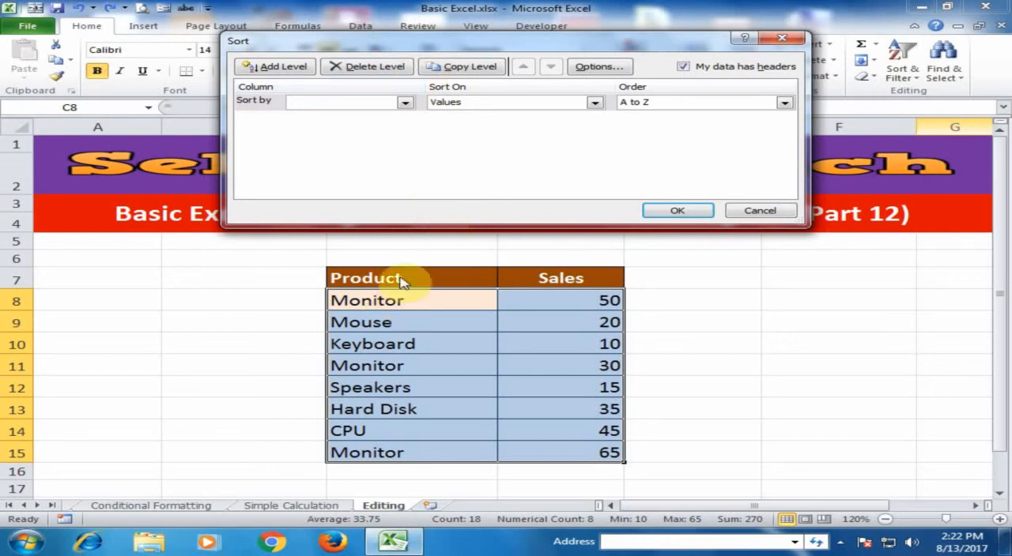
{"action": "left_click", "coordinate": [405, 105]}
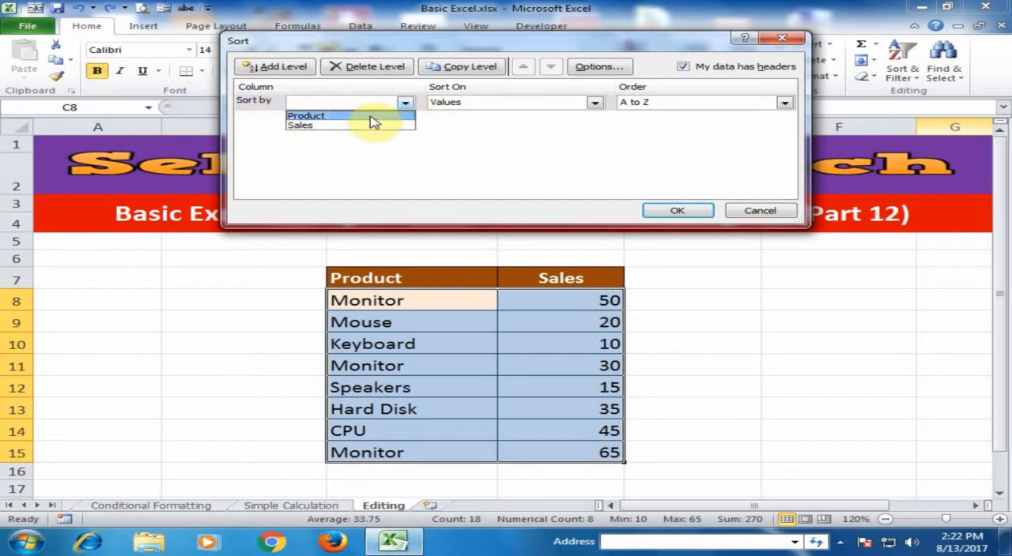
{"action": "left_click", "coordinate": [307, 127]}
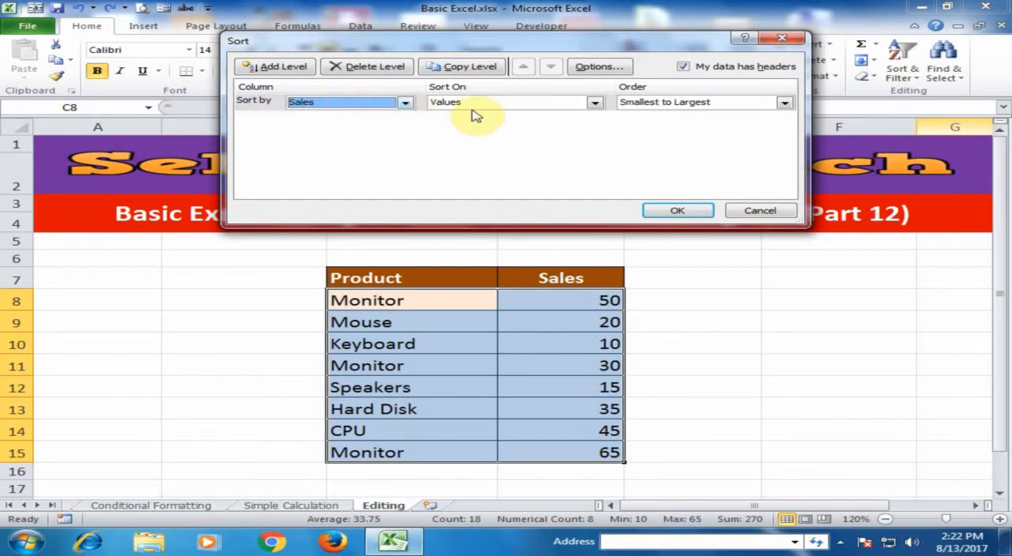
{"action": "left_click", "coordinate": [689, 211]}
{"action": "left_click", "coordinate": [600, 307]}
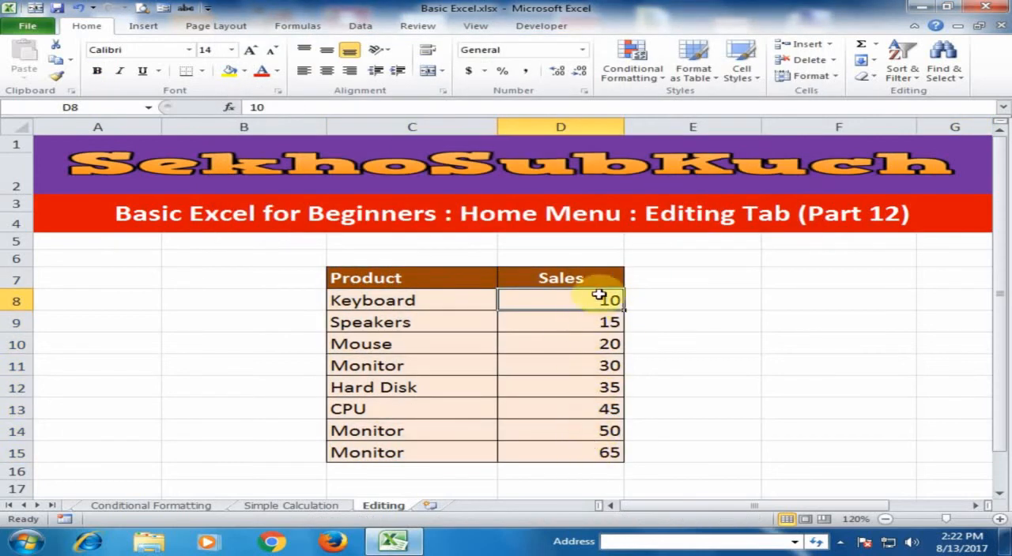
{"action": "left_click", "coordinate": [627, 323]}
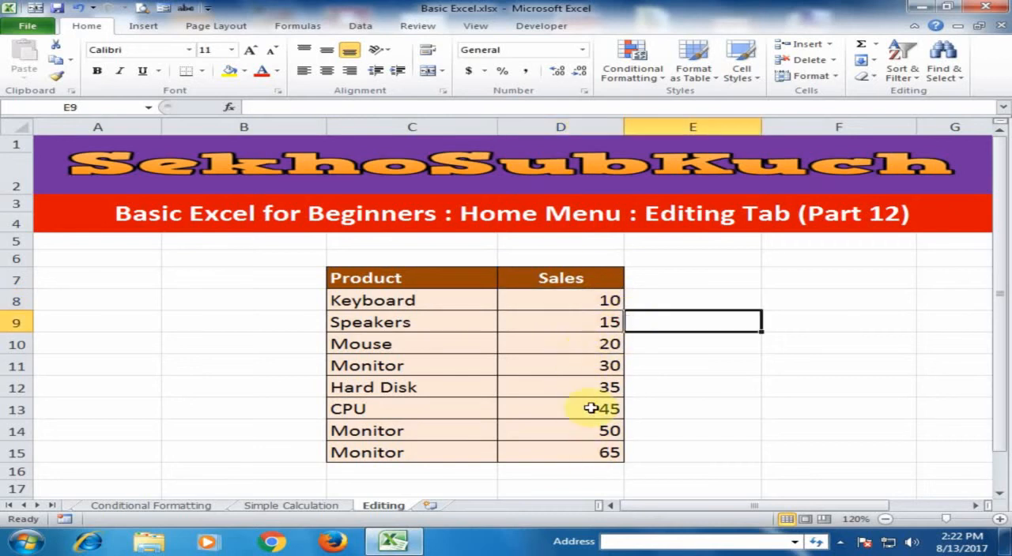
Apply a custom sort to C7:D15 by Product values in A to Z order, and undo both custom sorts.
{"action": "left_click_drag", "start_coordinate": [447, 278], "coordinate": [592, 451]}
{"action": "left_click", "coordinate": [902, 63]}
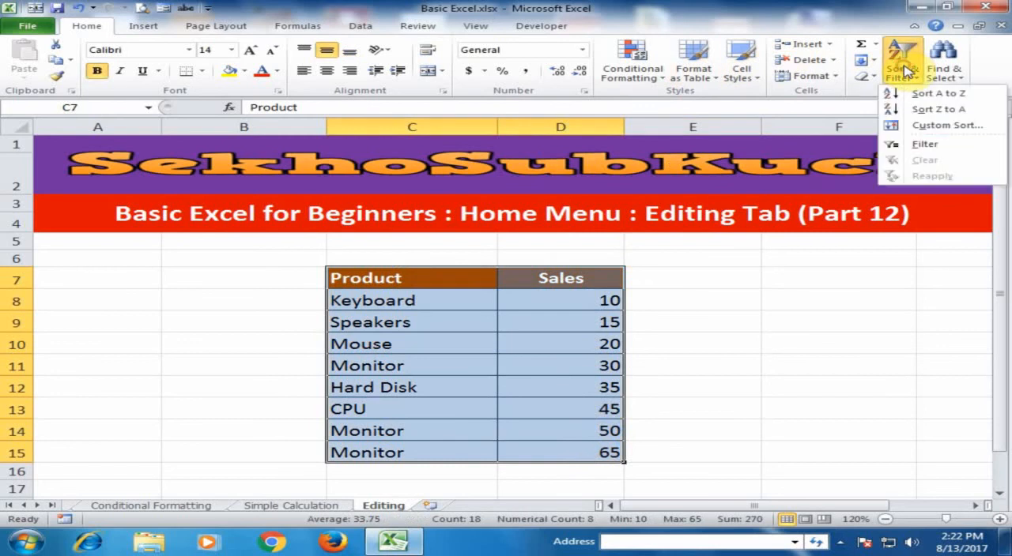
{"action": "left_click", "coordinate": [929, 130]}
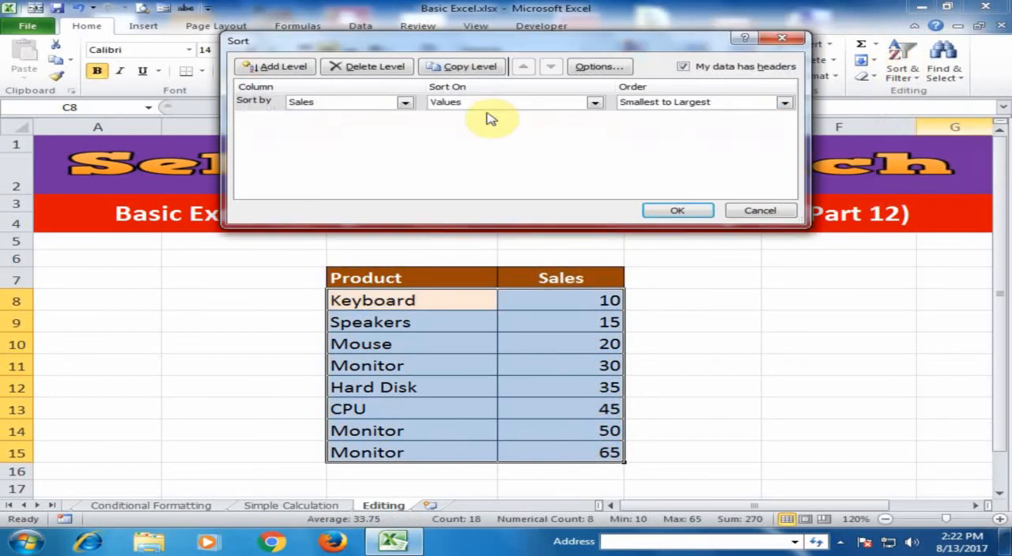
{"action": "left_click", "coordinate": [405, 103]}
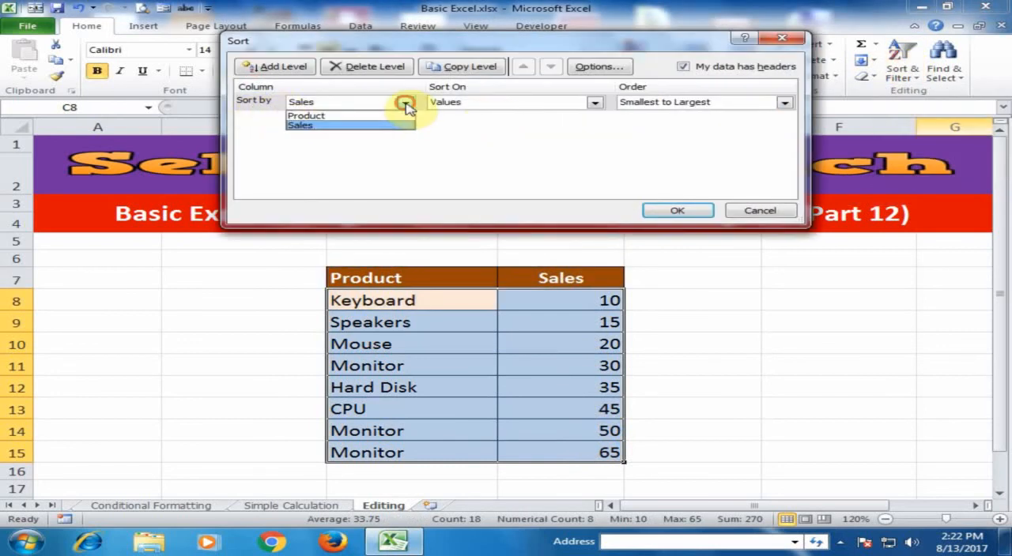
{"action": "left_click", "coordinate": [354, 121]}
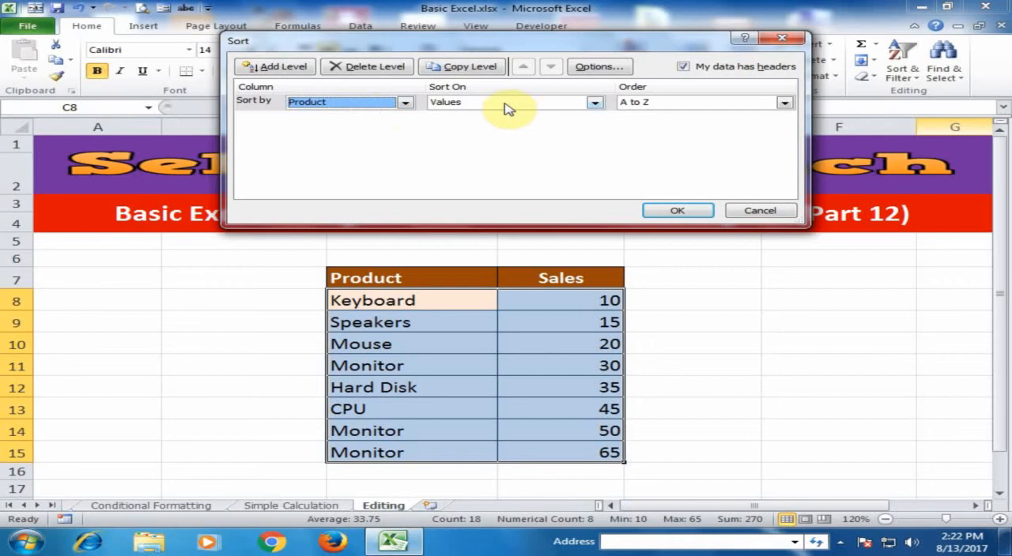
{"action": "left_click", "coordinate": [725, 105]}
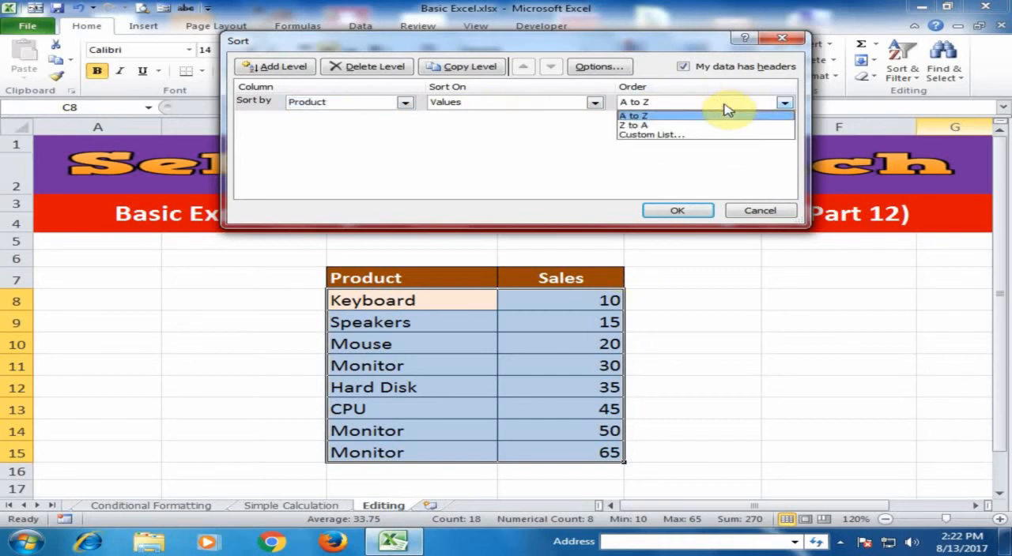
{"action": "left_click", "coordinate": [725, 105]}
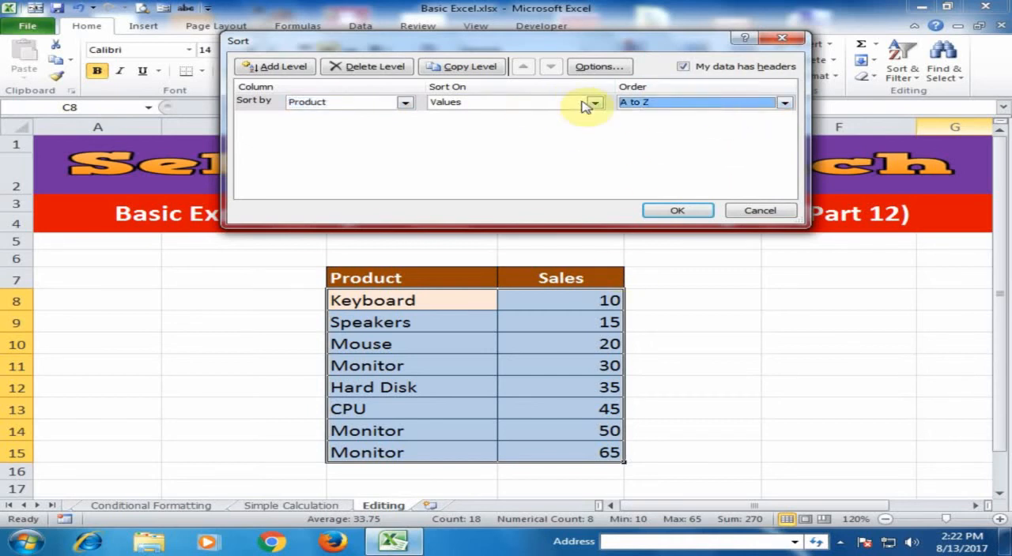
{"action": "left_click", "coordinate": [680, 212]}
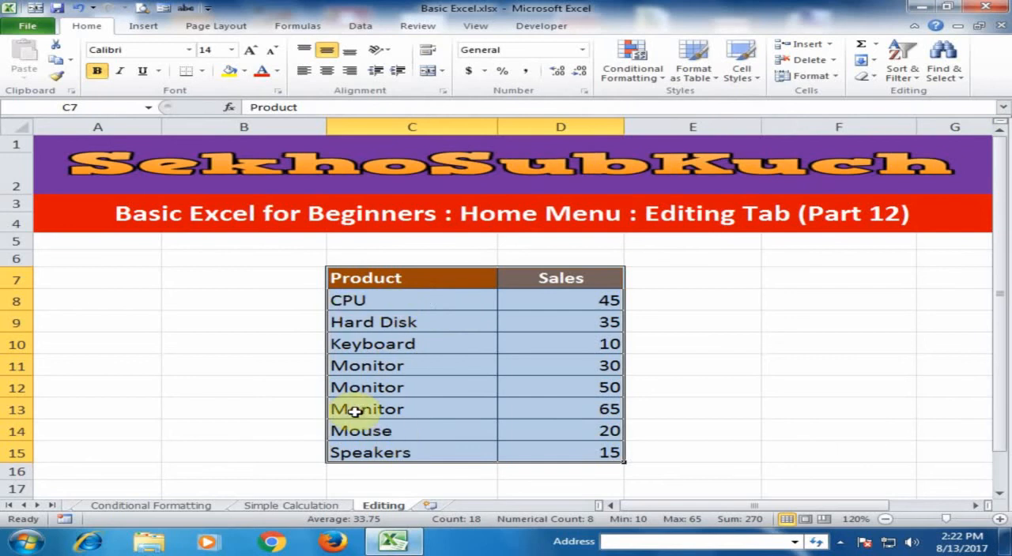
{"action": "key", "text": "ctrl+z"}
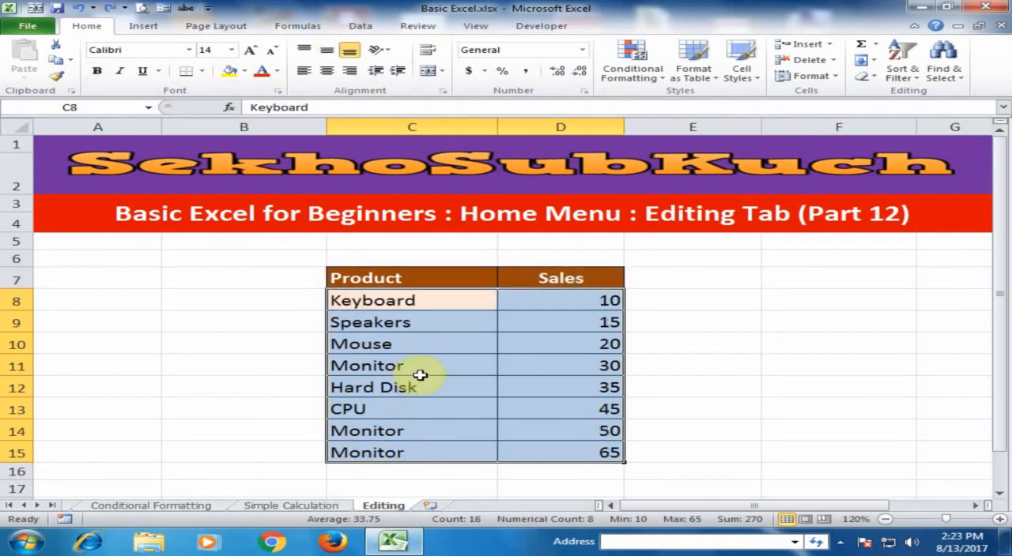
{"action": "key", "text": "ctrl+z"}
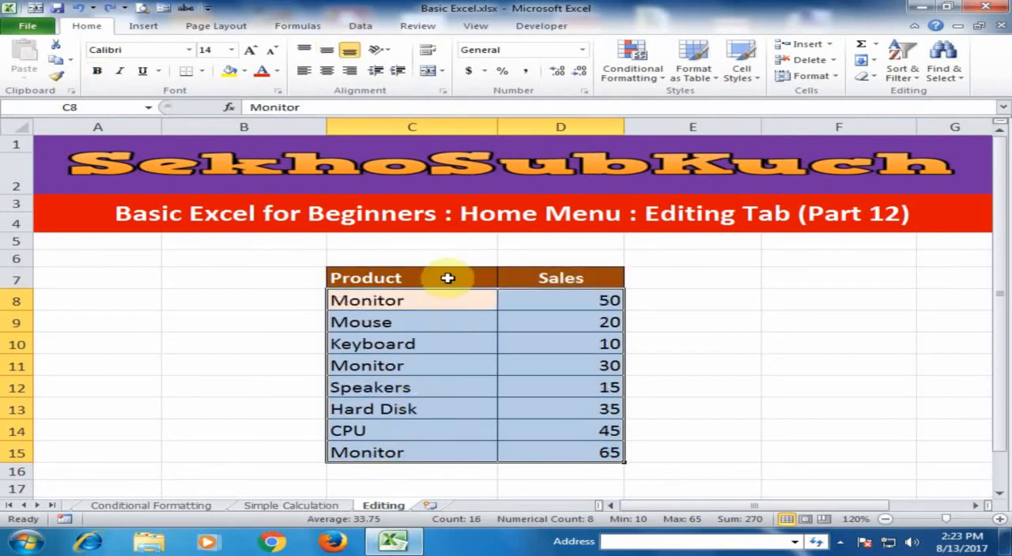
Apply a two-level custom sort to the table: by Product values A to Z, with a second level by Sales values Smallest to Largest.
{"action": "left_click", "coordinate": [913, 71]}
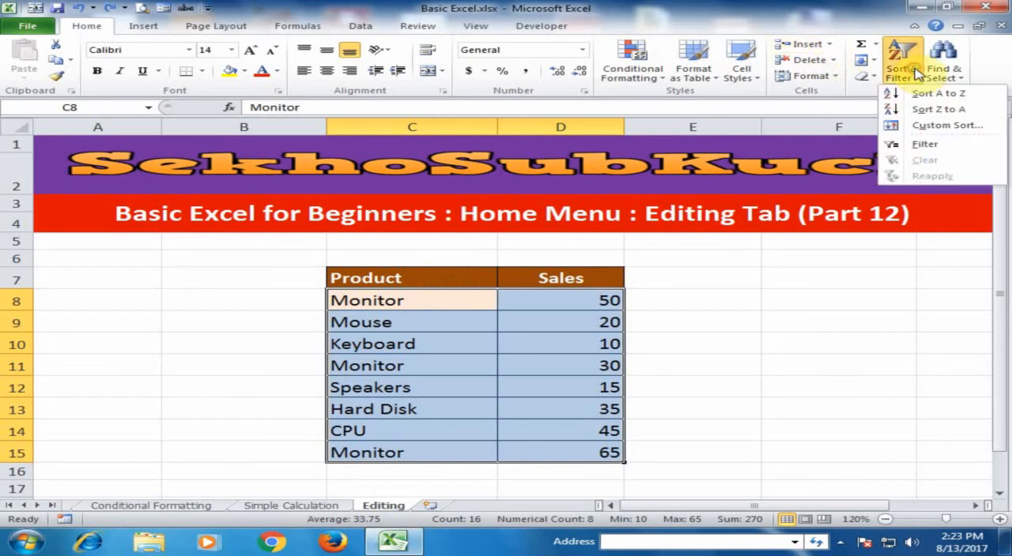
{"action": "left_click", "coordinate": [921, 126]}
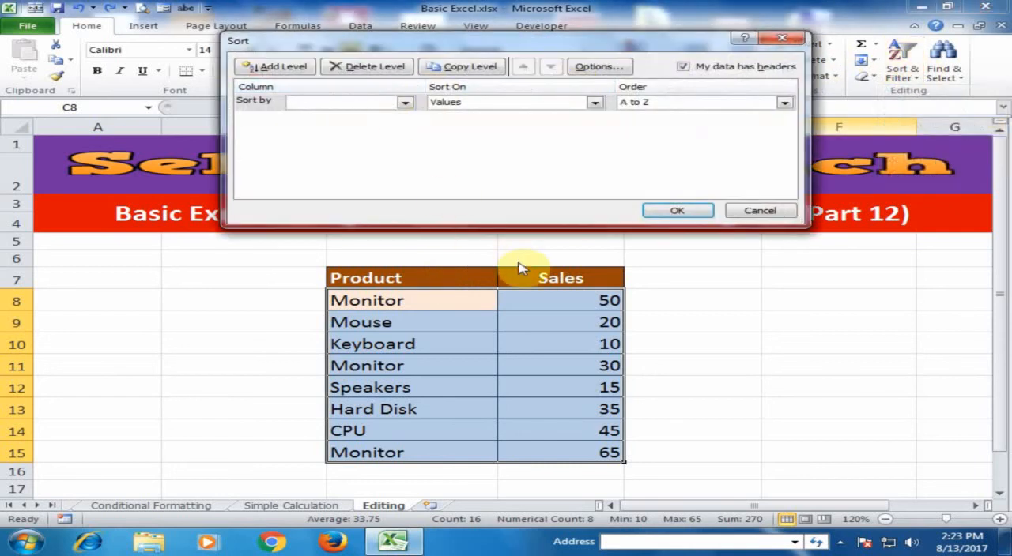
{"action": "left_click", "coordinate": [404, 103]}
{"action": "left_click", "coordinate": [317, 116]}
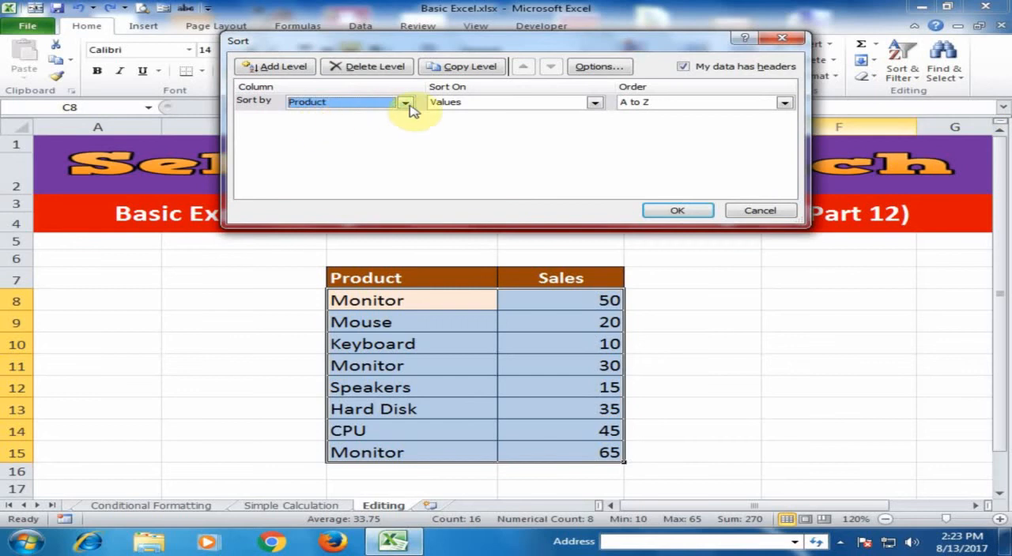
{"action": "left_click", "coordinate": [272, 69]}
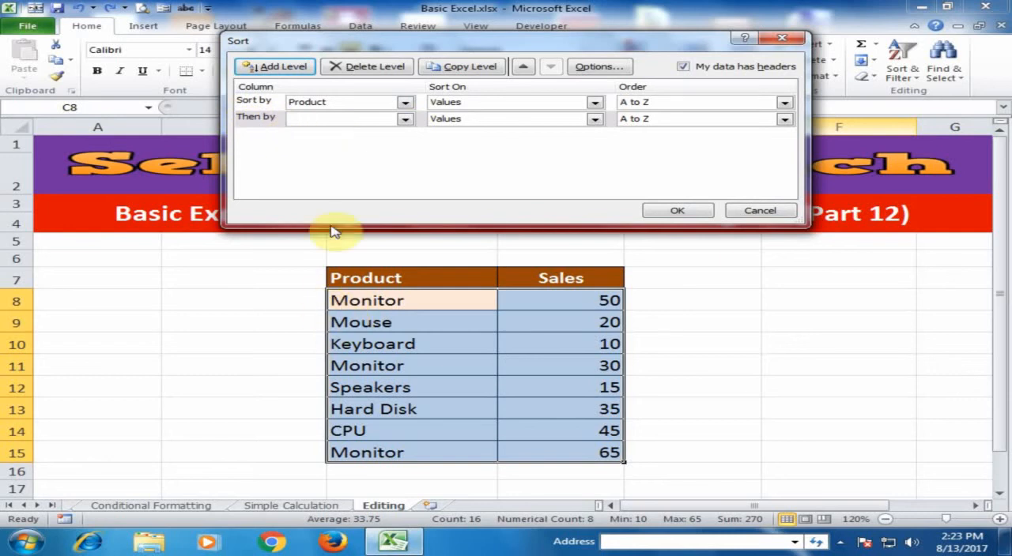
{"action": "left_click", "coordinate": [404, 119]}
{"action": "left_click", "coordinate": [298, 144]}
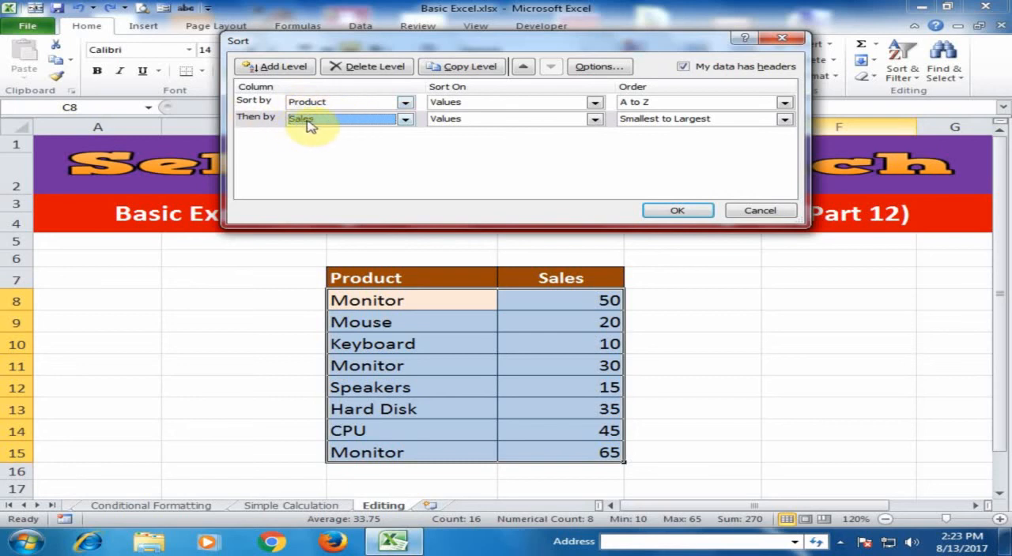
{"action": "left_click", "coordinate": [680, 209]}
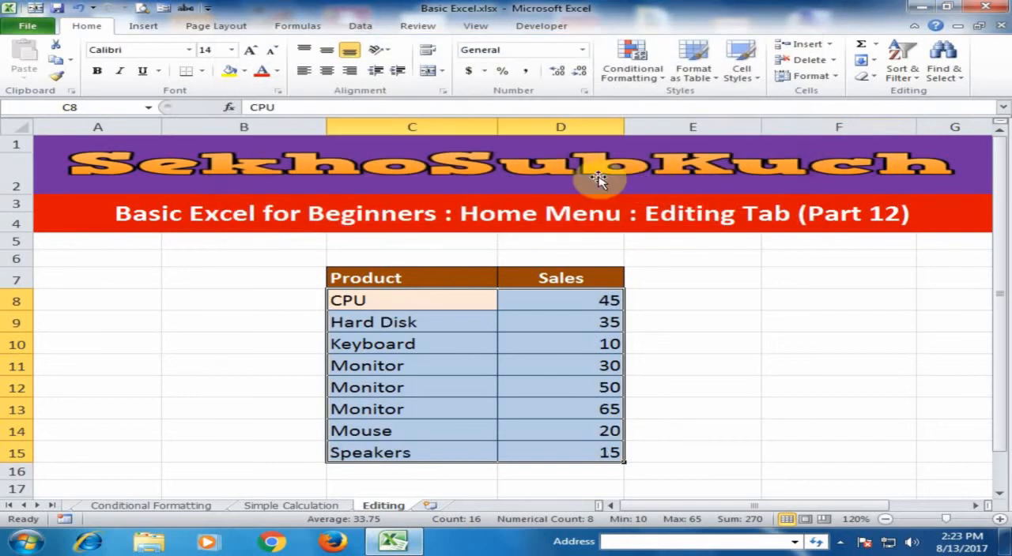
Examine the Monitor rows in the sorted table and the order of their Sales values.
{"action": "left_click", "coordinate": [435, 318]}
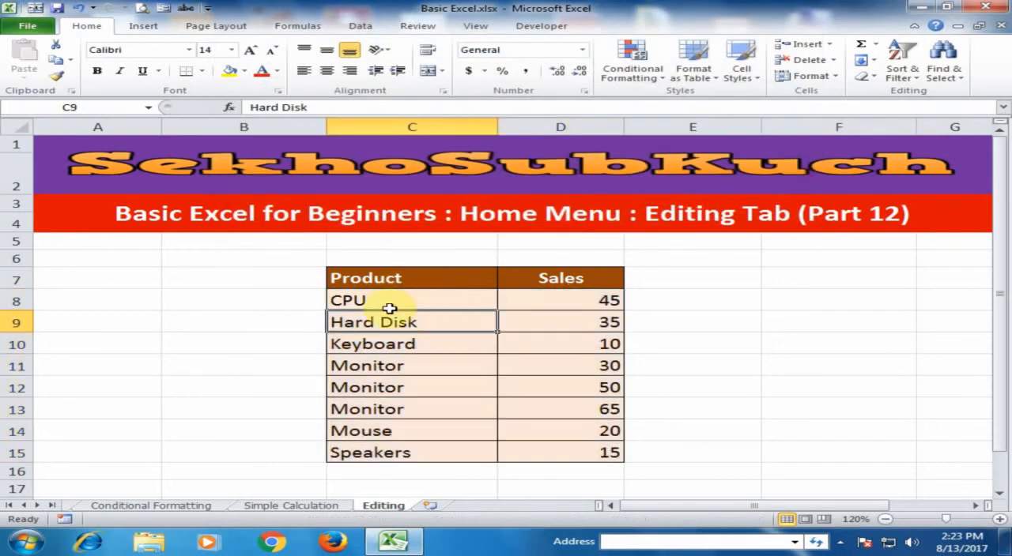
{"action": "left_click", "coordinate": [384, 367]}
{"action": "left_click", "coordinate": [386, 390]}
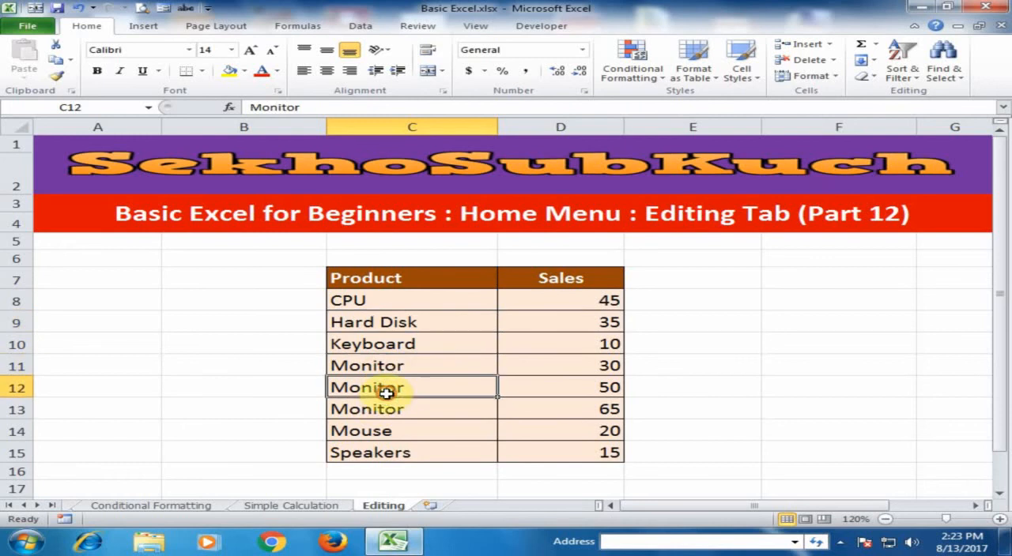
{"action": "left_click", "coordinate": [387, 408]}
{"action": "left_click", "coordinate": [405, 368]}
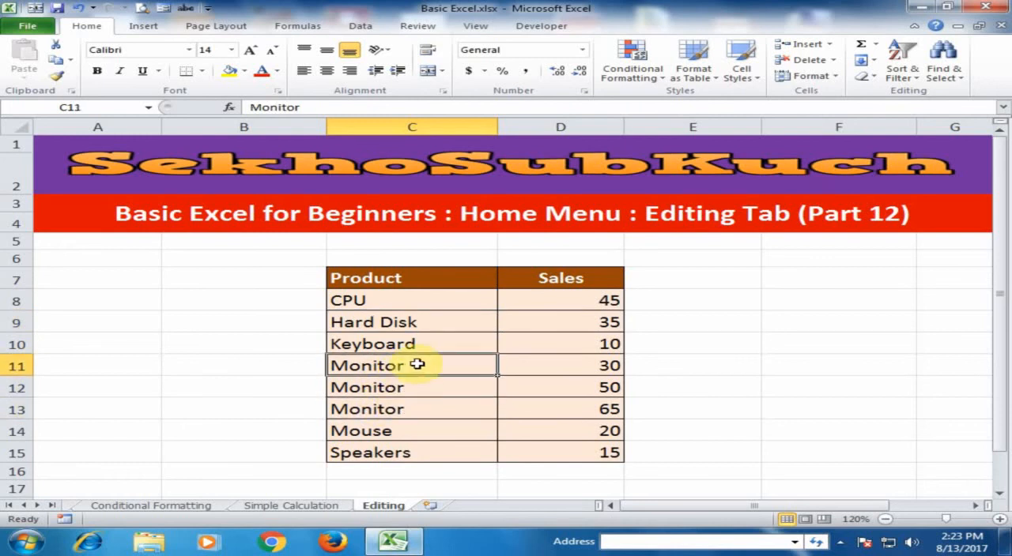
{"action": "left_click", "coordinate": [553, 367]}
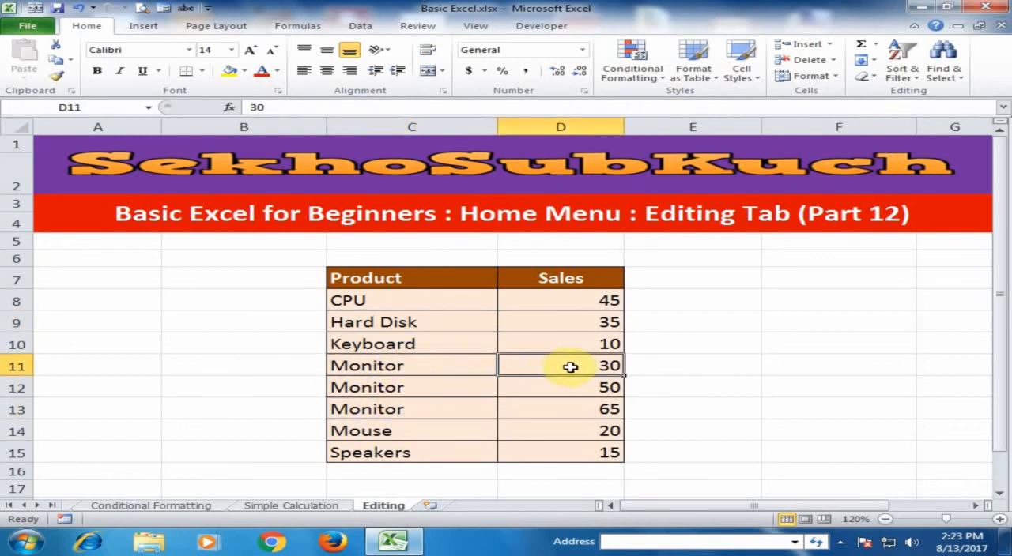
{"action": "left_click", "coordinate": [587, 388]}
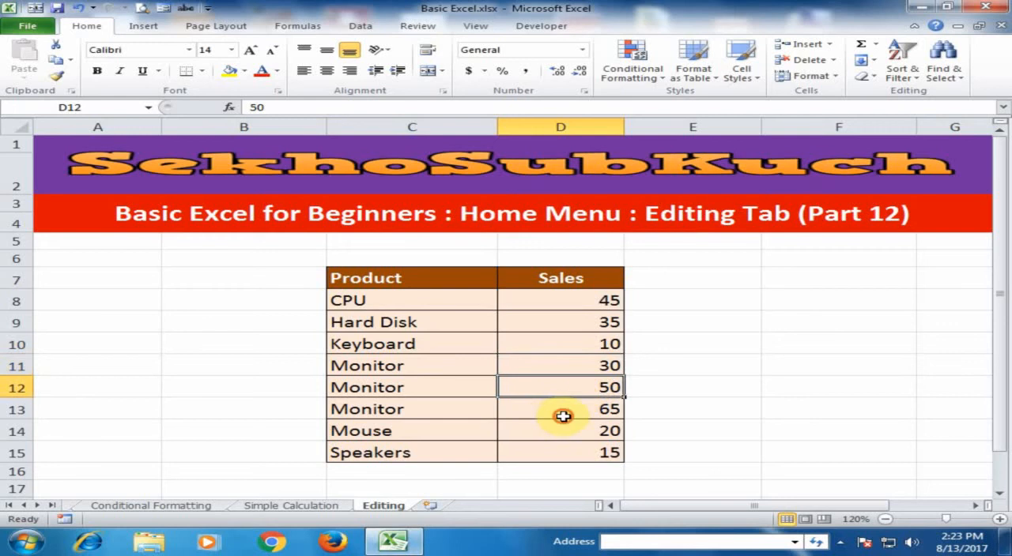
{"action": "left_click", "coordinate": [563, 417]}
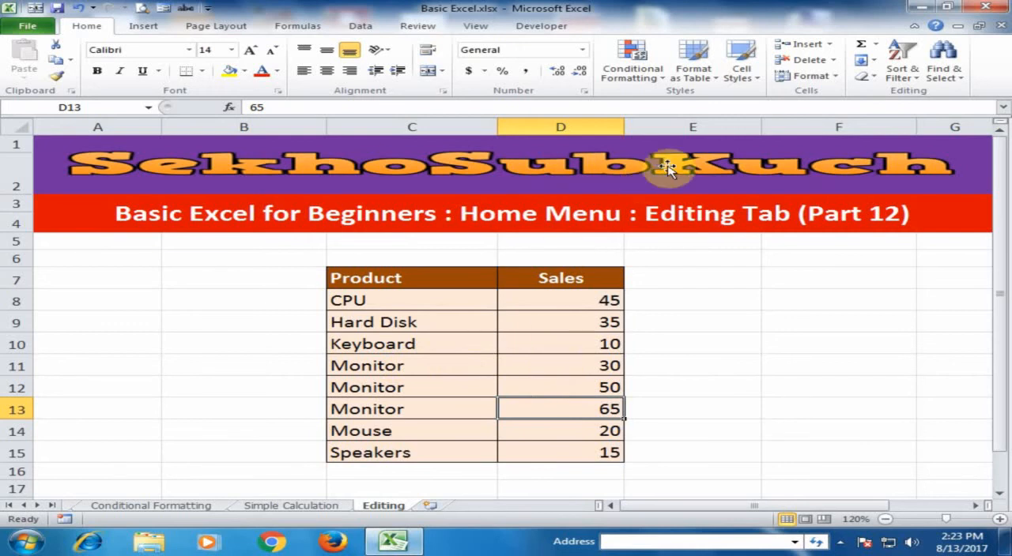
Review the custom sort levels set for the table, and undo the two-level sort.
{"action": "left_click", "coordinate": [901, 56]}
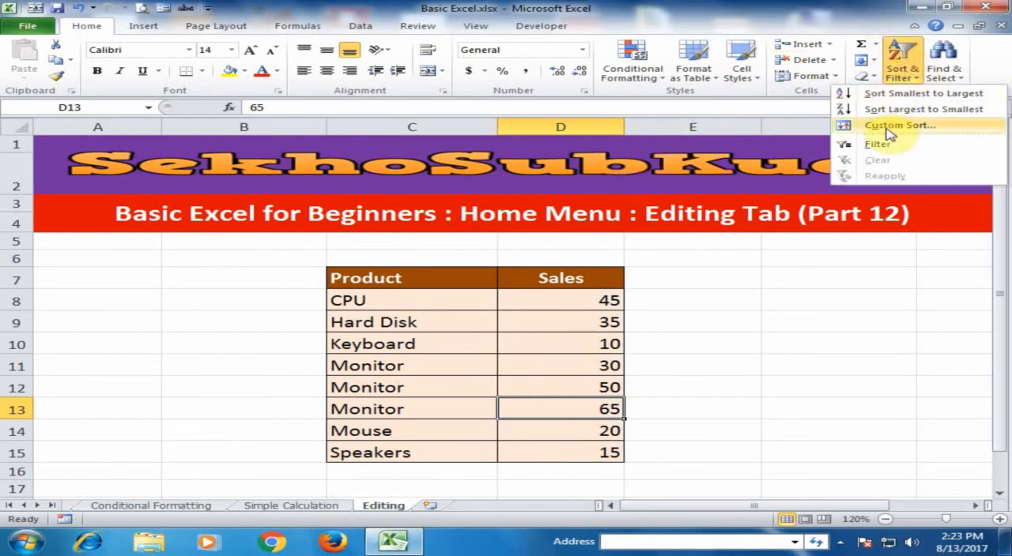
{"action": "left_click", "coordinate": [891, 125]}
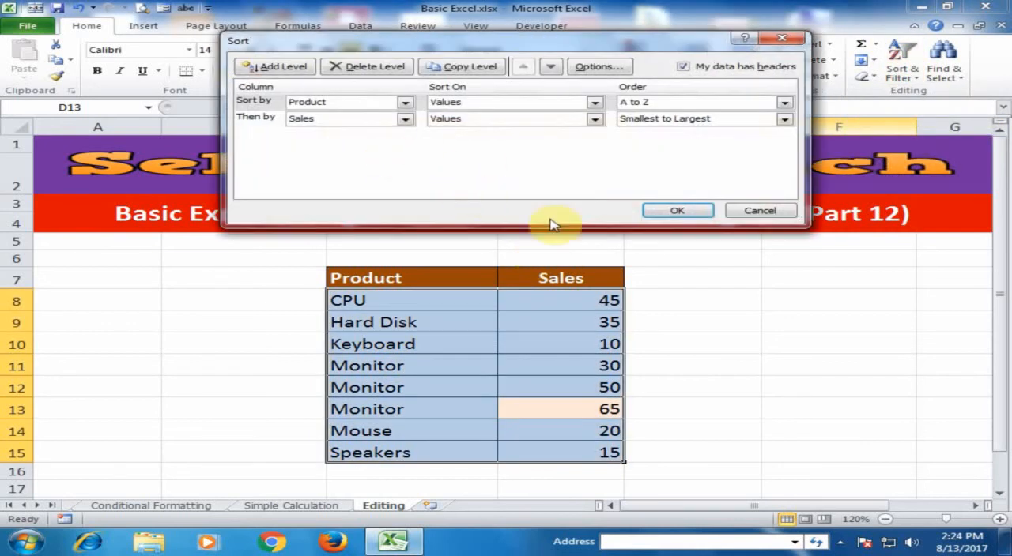
{"action": "left_click", "coordinate": [760, 211]}
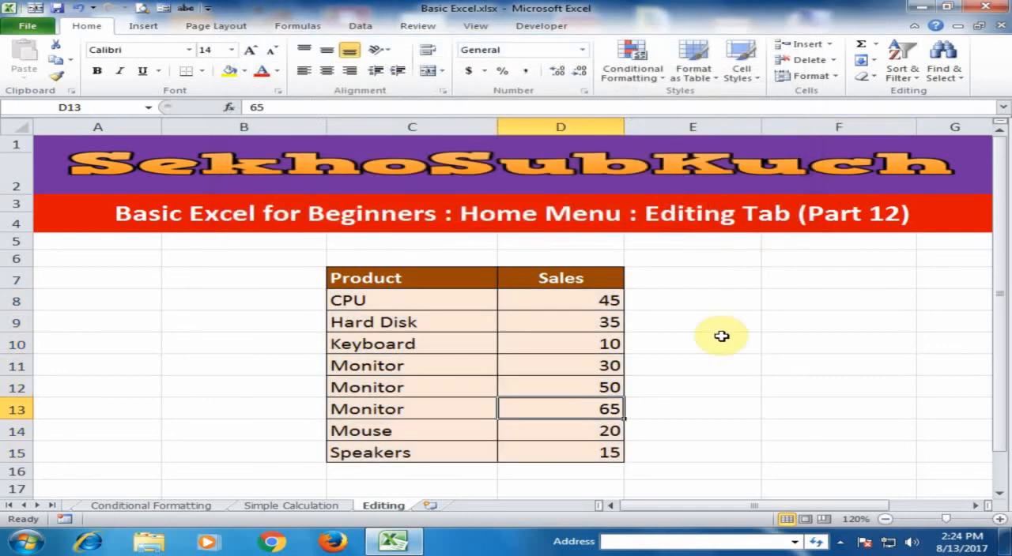
{"action": "key", "text": "ctrl+z"}
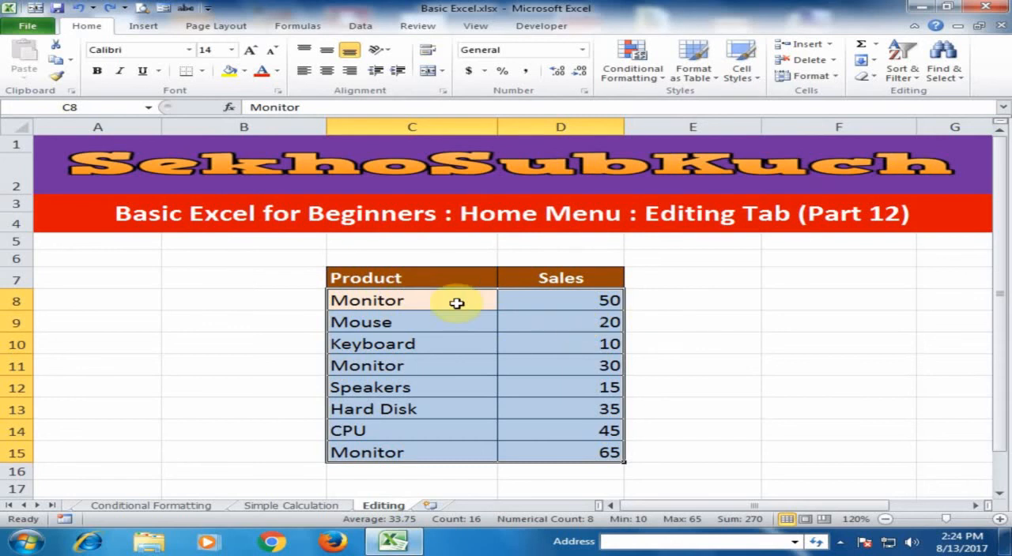
{"action": "left_click", "coordinate": [559, 340]}
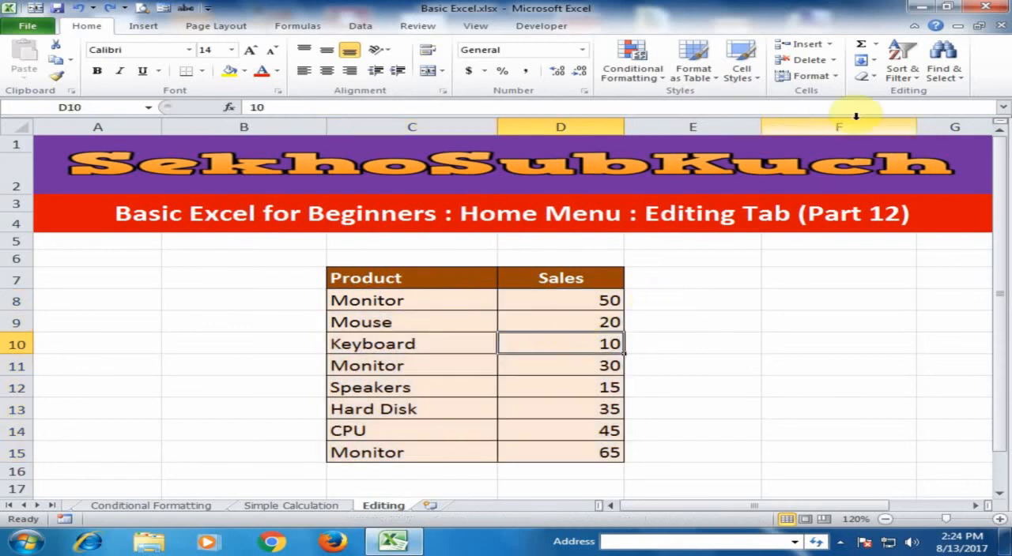
Turn on filtering for the Product and Sales table in C7:D15.
{"action": "left_click", "coordinate": [903, 62]}
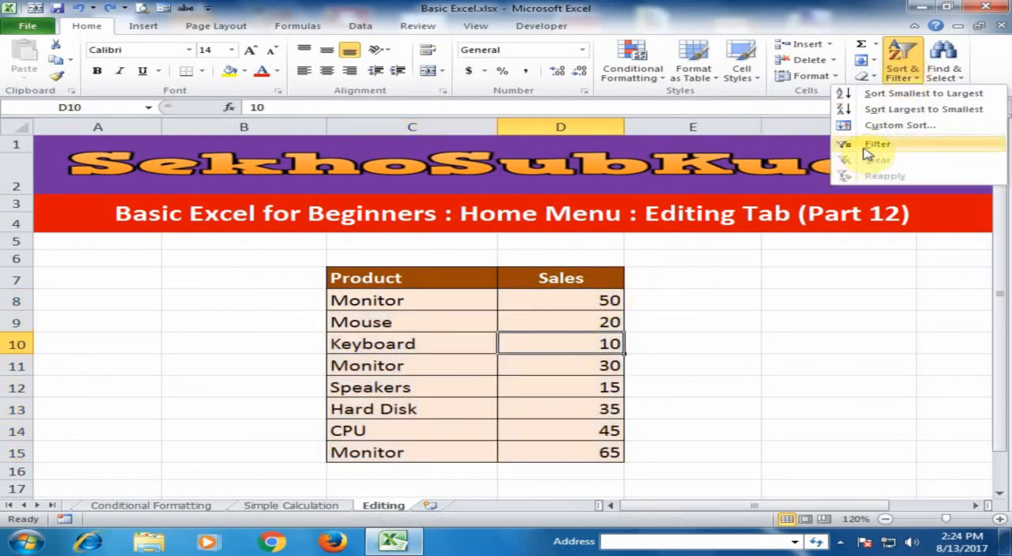
{"action": "left_click", "coordinate": [741, 366]}
{"action": "left_click_drag", "start_coordinate": [434, 279], "coordinate": [581, 450]}
{"action": "left_click", "coordinate": [909, 77]}
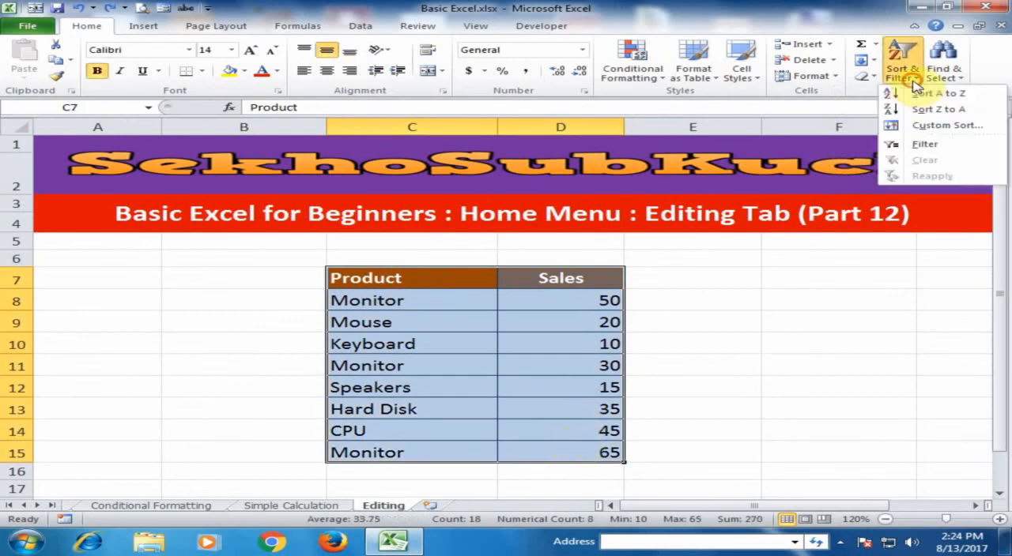
{"action": "left_click", "coordinate": [916, 150]}
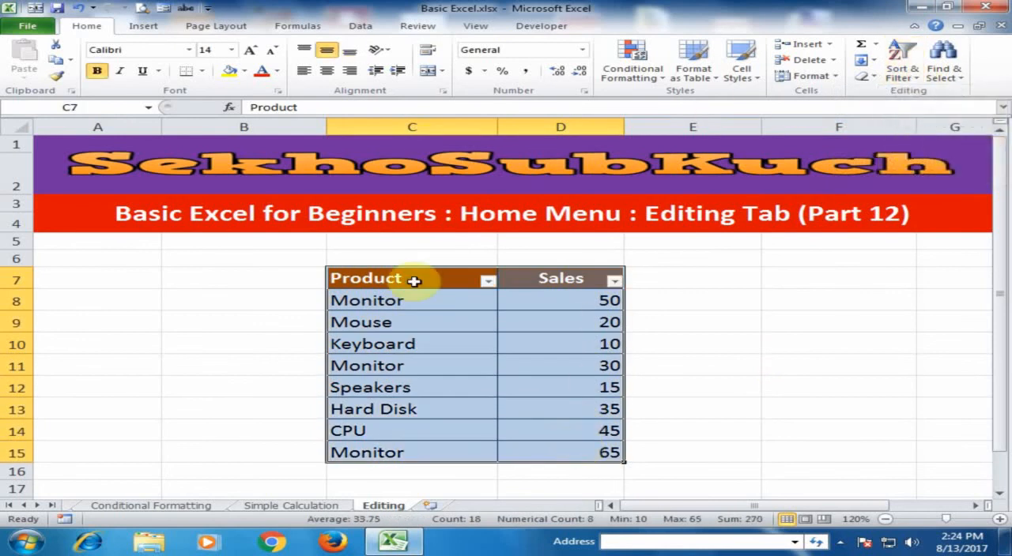
{"action": "left_click", "coordinate": [460, 316]}
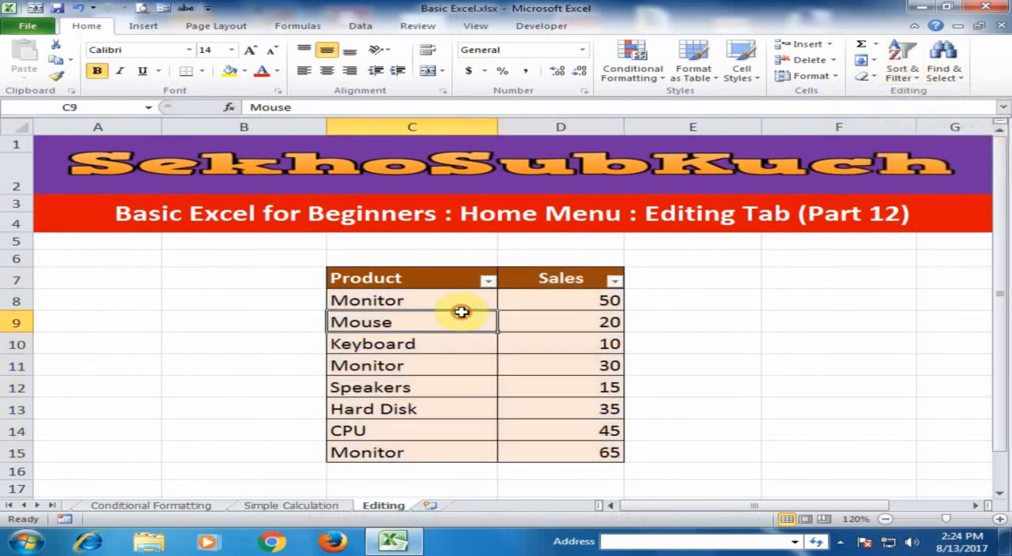
Filter the Product column to show only CPU and Hard Disk.
{"action": "left_click", "coordinate": [487, 281]}
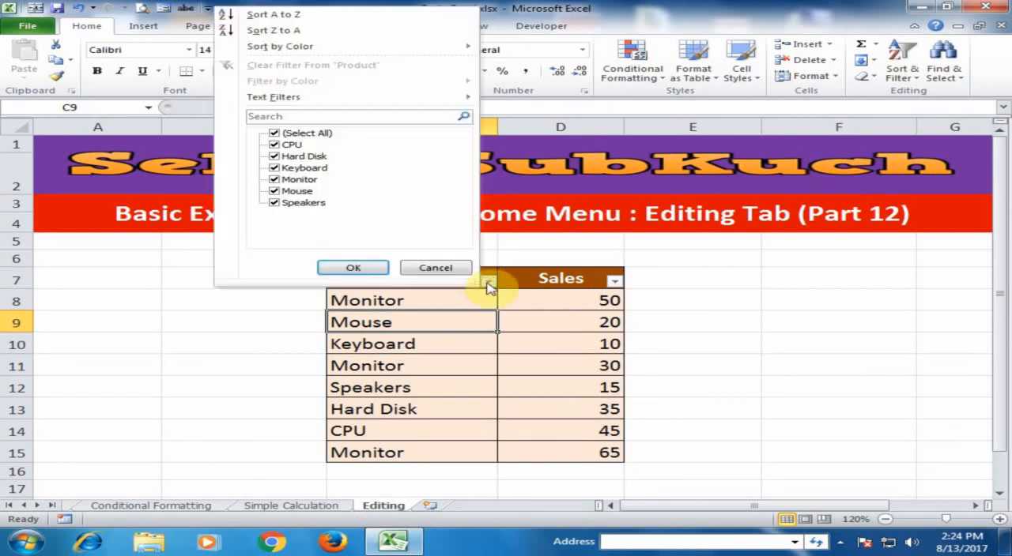
{"action": "left_click", "coordinate": [275, 134]}
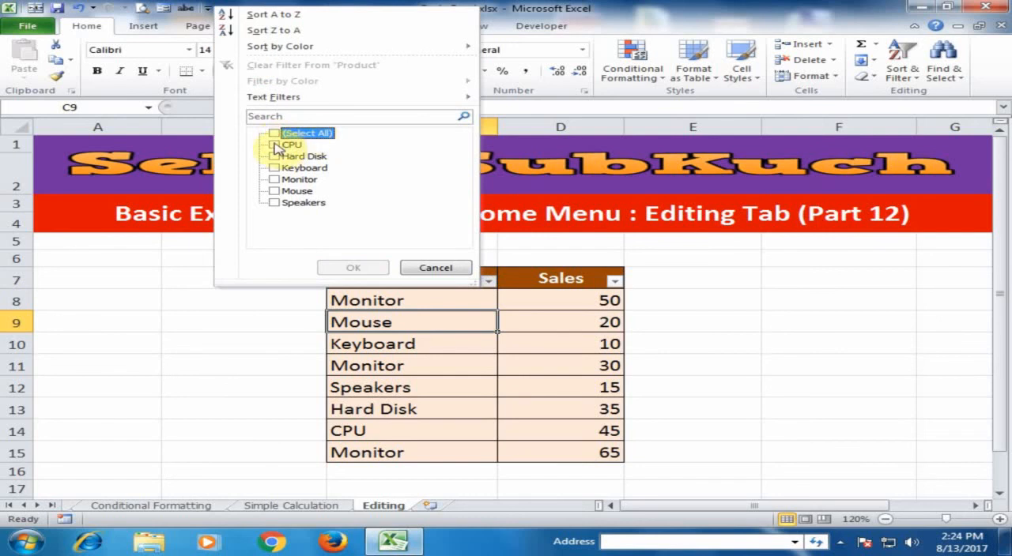
{"action": "left_click", "coordinate": [274, 145]}
{"action": "left_click", "coordinate": [274, 156]}
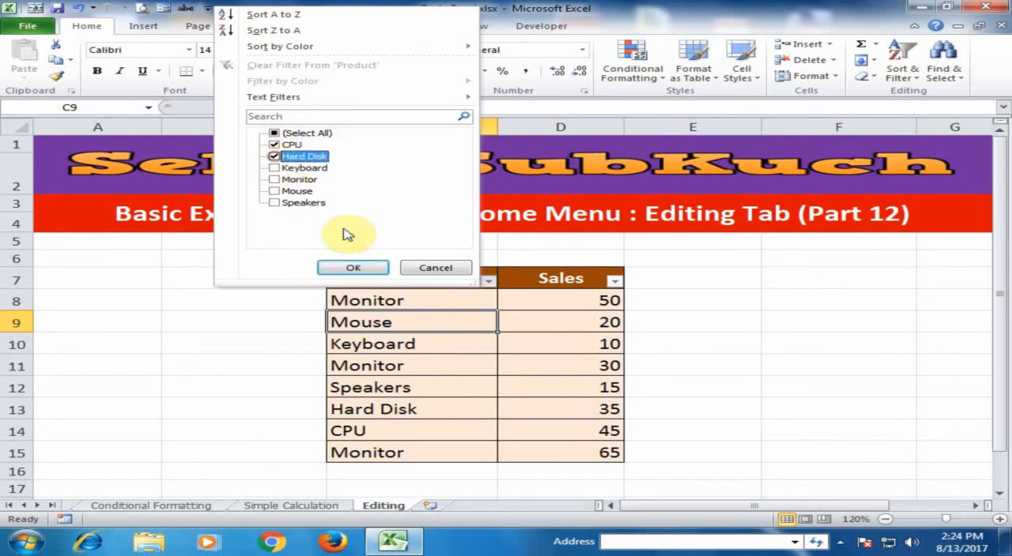
{"action": "left_click", "coordinate": [362, 271]}
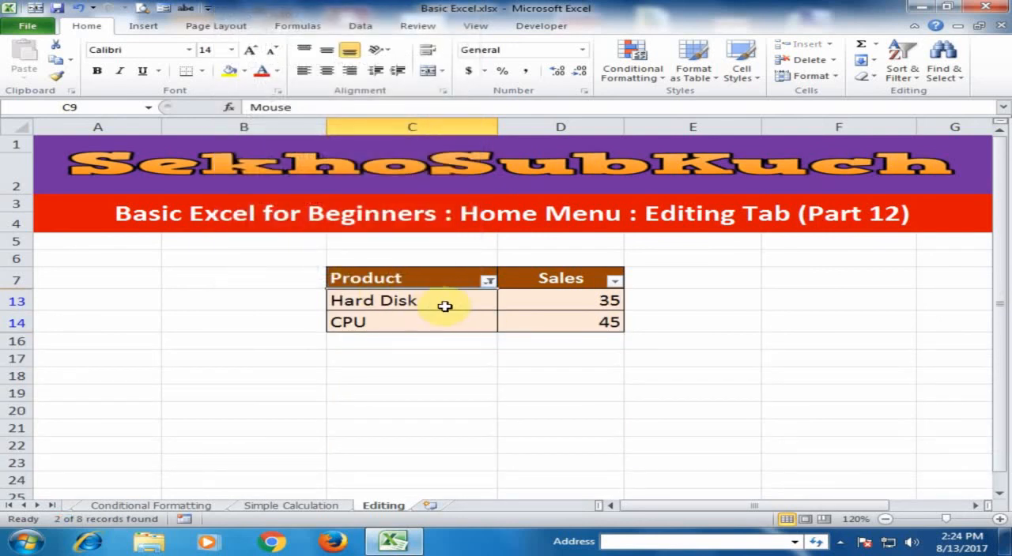
Change the Product filter to show only Monitor, excluding CPU and Hard Disk.
{"action": "left_click", "coordinate": [488, 280]}
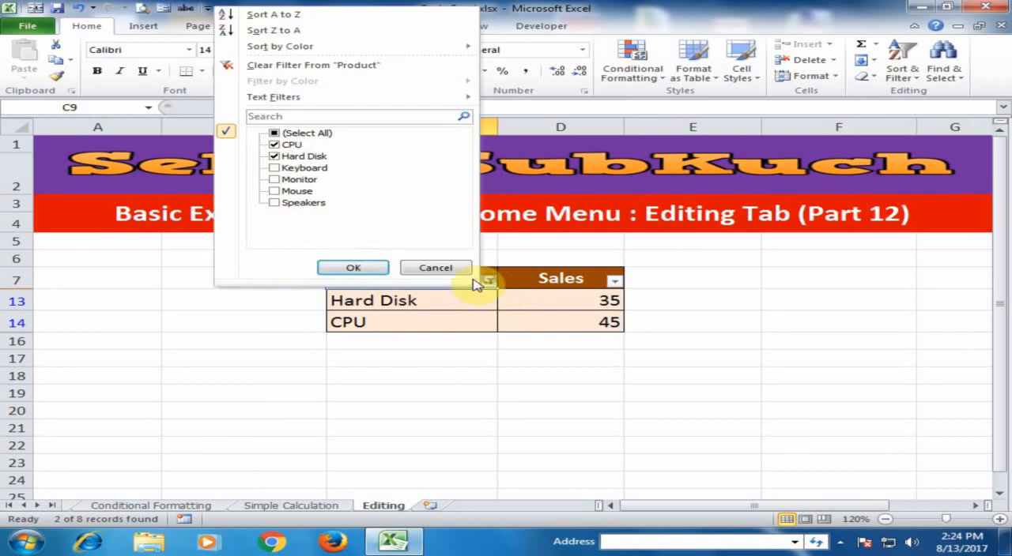
{"action": "left_click", "coordinate": [275, 157]}
{"action": "left_click", "coordinate": [275, 145]}
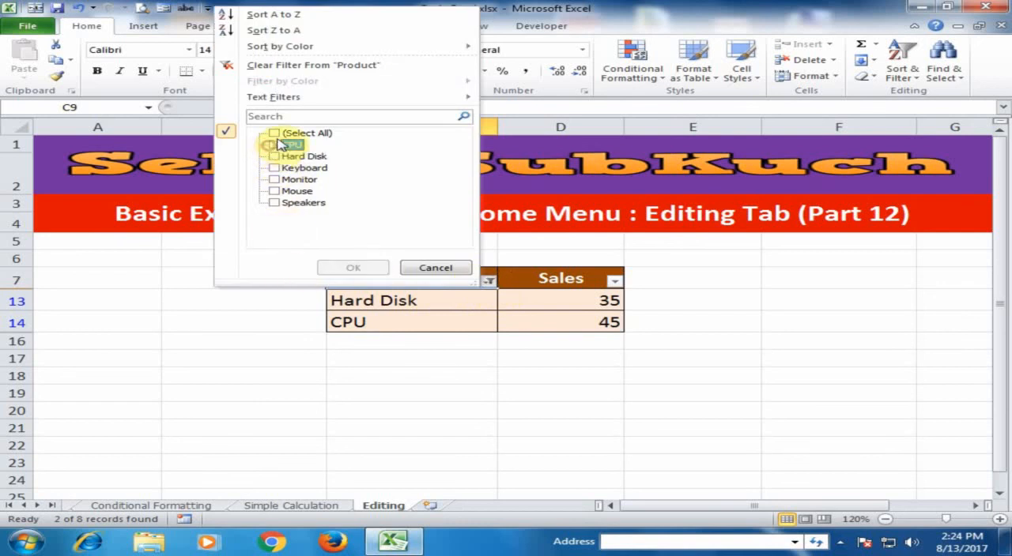
{"action": "left_click", "coordinate": [275, 180]}
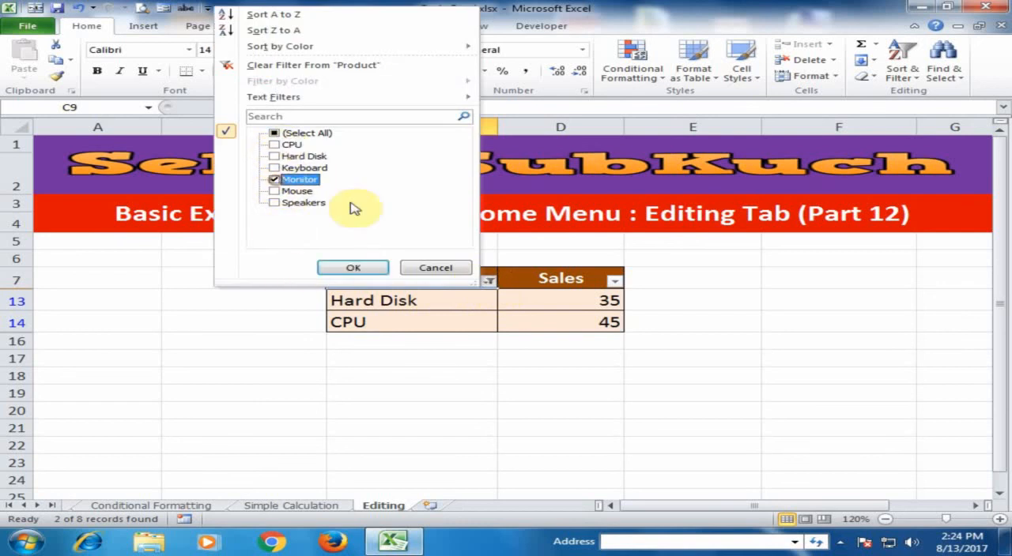
{"action": "left_click", "coordinate": [352, 267]}
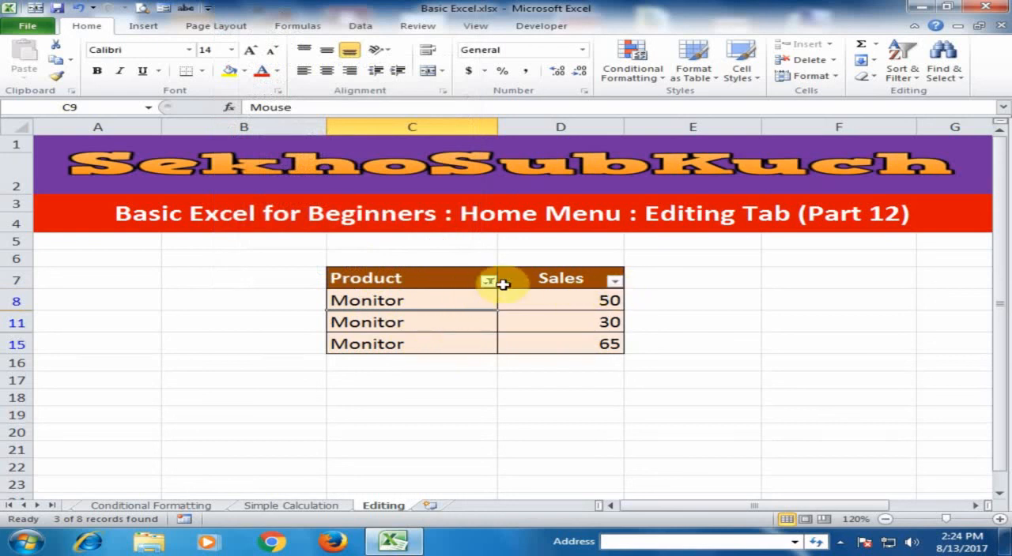
Clear the filter from the Product column.
{"action": "mouse_move", "coordinate": [489, 284]}
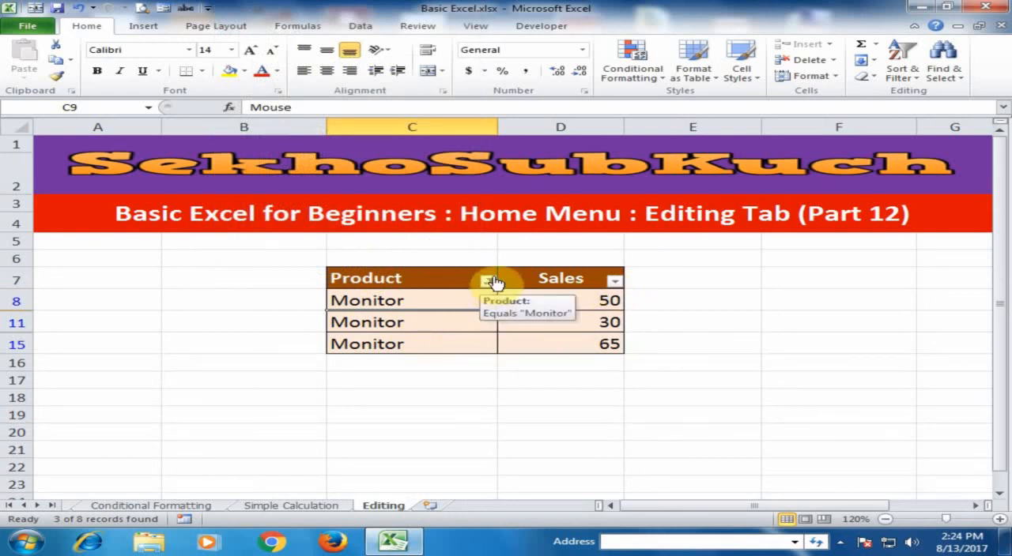
{"action": "left_click", "coordinate": [489, 282]}
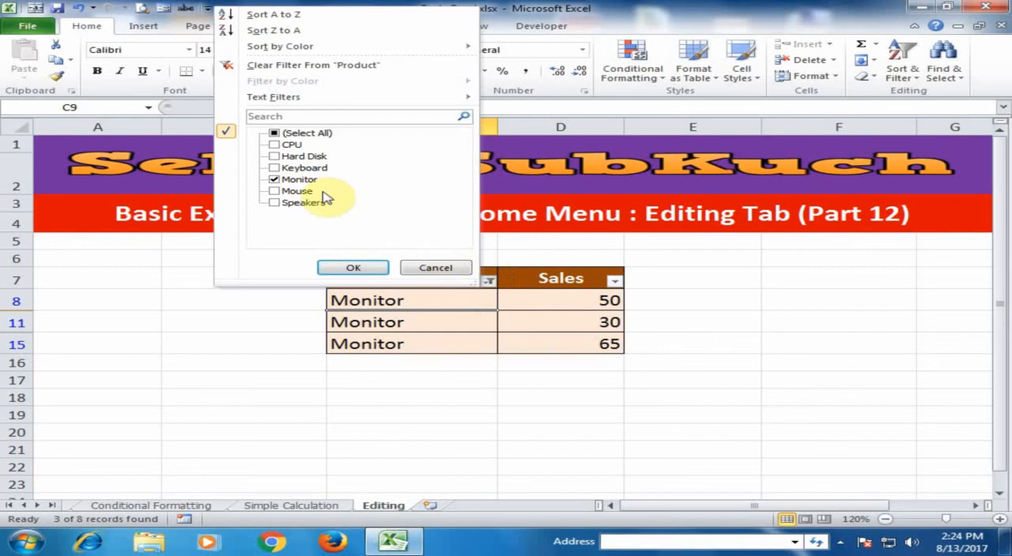
{"action": "left_click", "coordinate": [320, 72]}
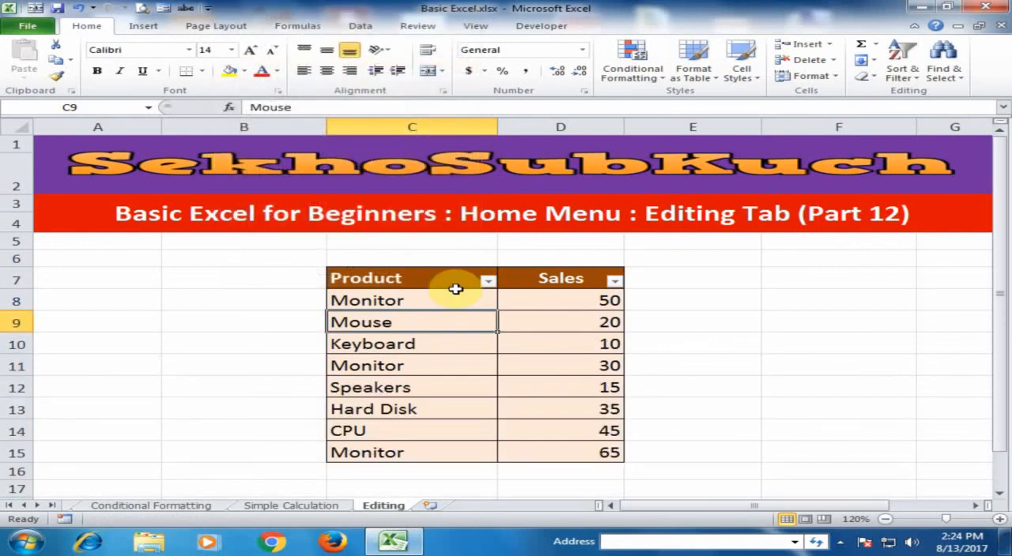
Apply a Greater Than number filter to the Sales column with the value 20.
{"action": "left_click", "coordinate": [589, 280]}
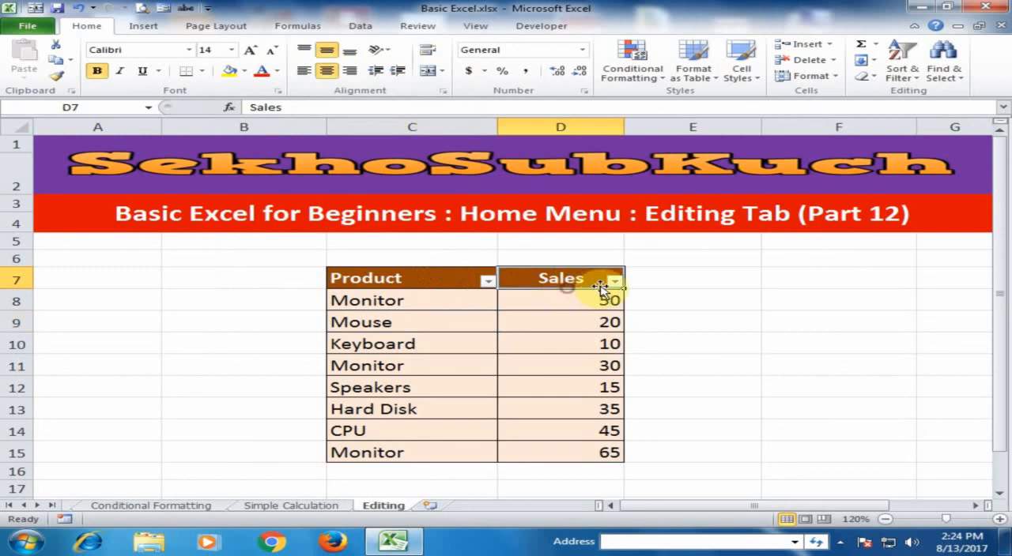
{"action": "left_click", "coordinate": [616, 281]}
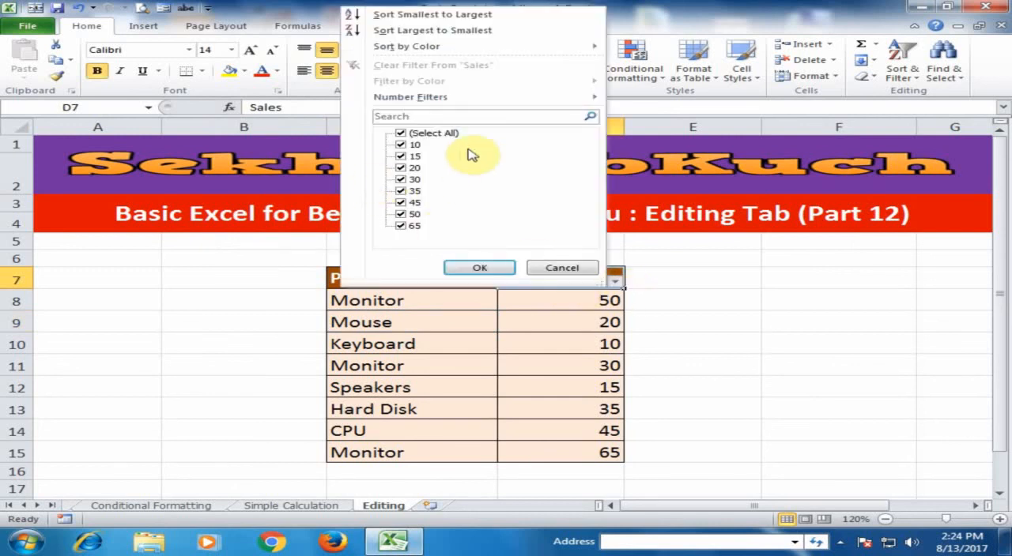
{"action": "mouse_move", "coordinate": [428, 98]}
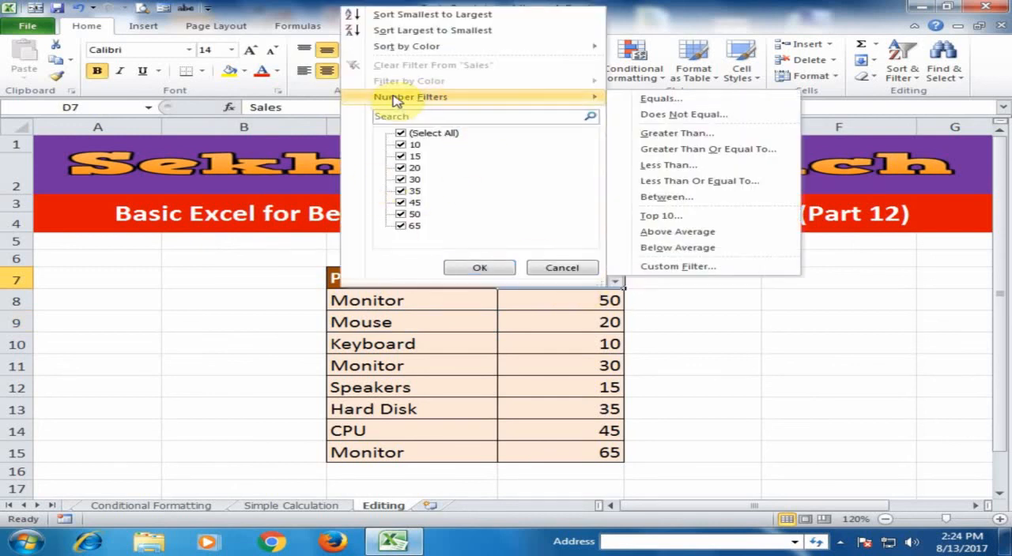
{"action": "left_click", "coordinate": [677, 136]}
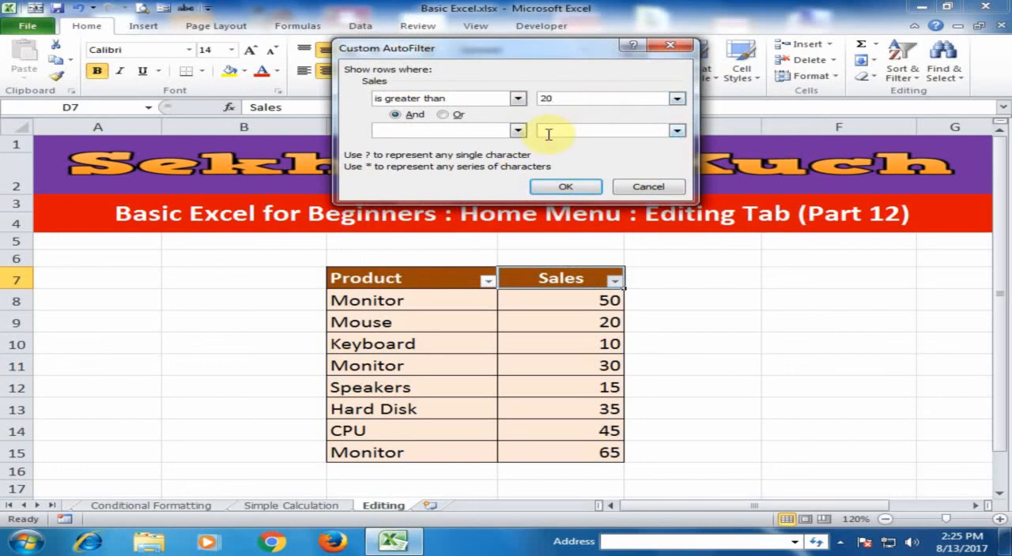
{"action": "left_click", "coordinate": [566, 186]}
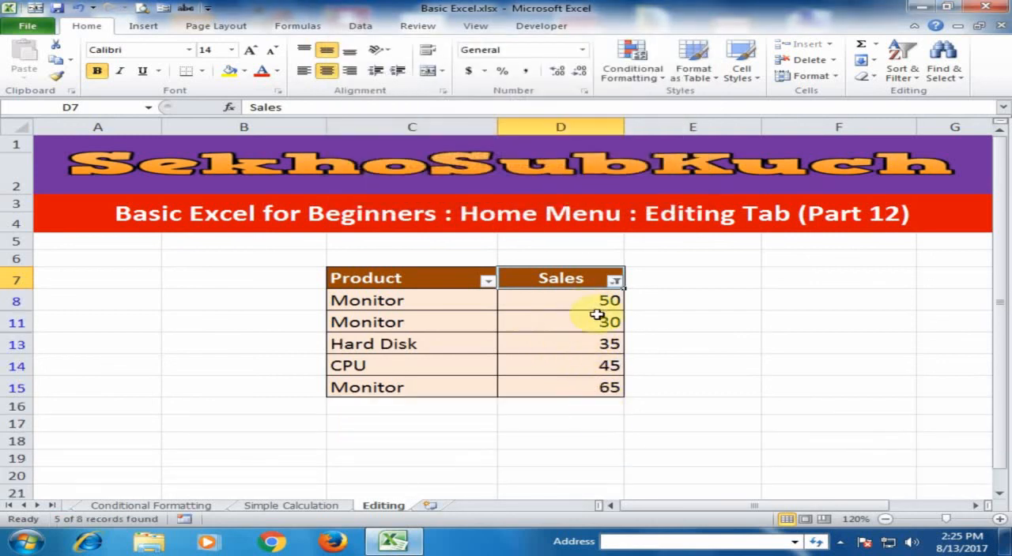
Apply a Between number filter to the Sales column, from 20 to 35 inclusive.
{"action": "left_click", "coordinate": [615, 281]}
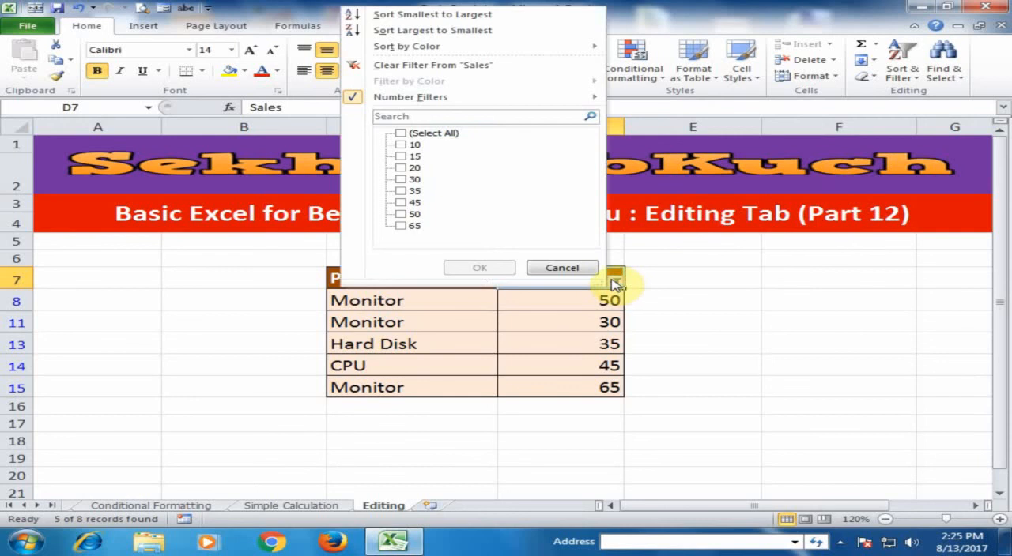
{"action": "mouse_move", "coordinate": [553, 99]}
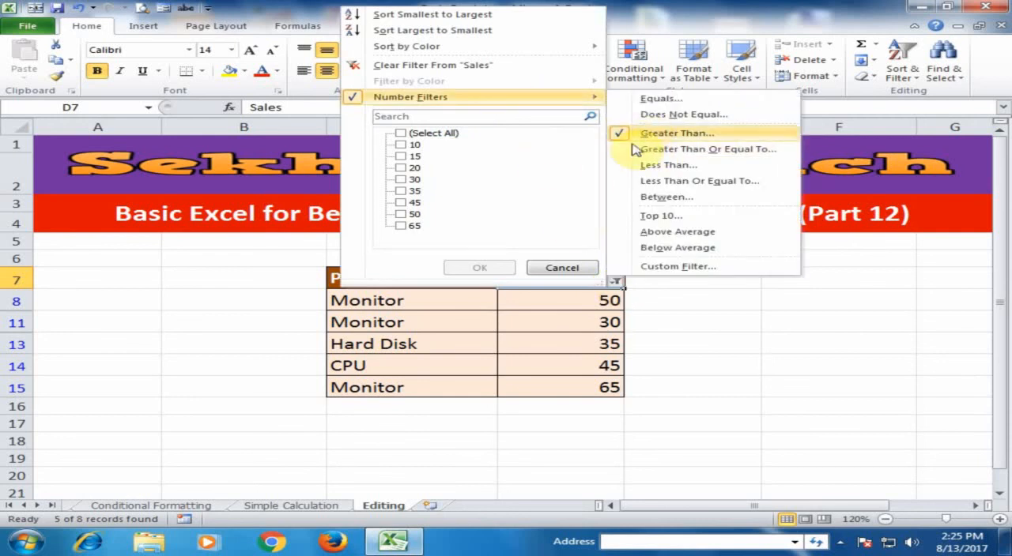
{"action": "left_click", "coordinate": [658, 198]}
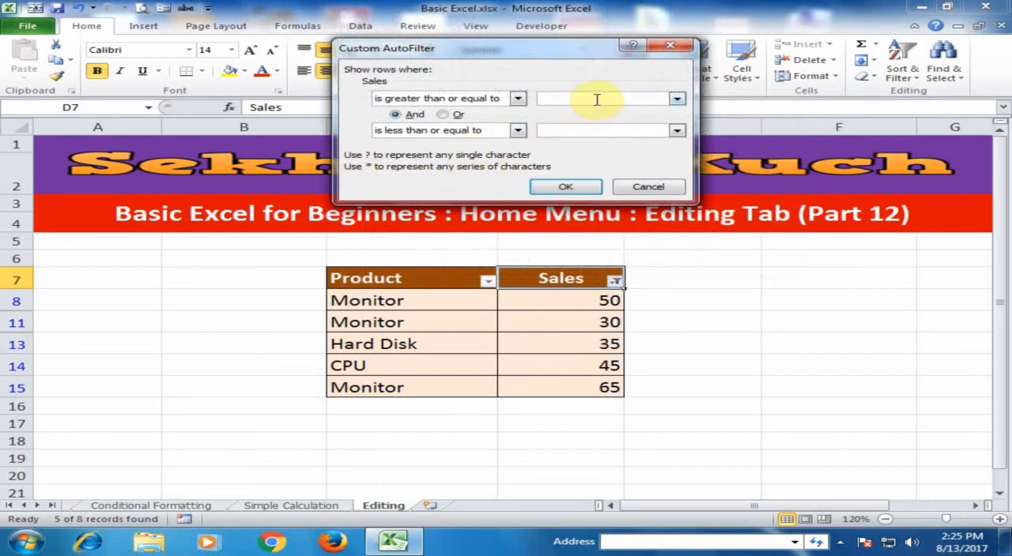
{"action": "type", "text": "20"}
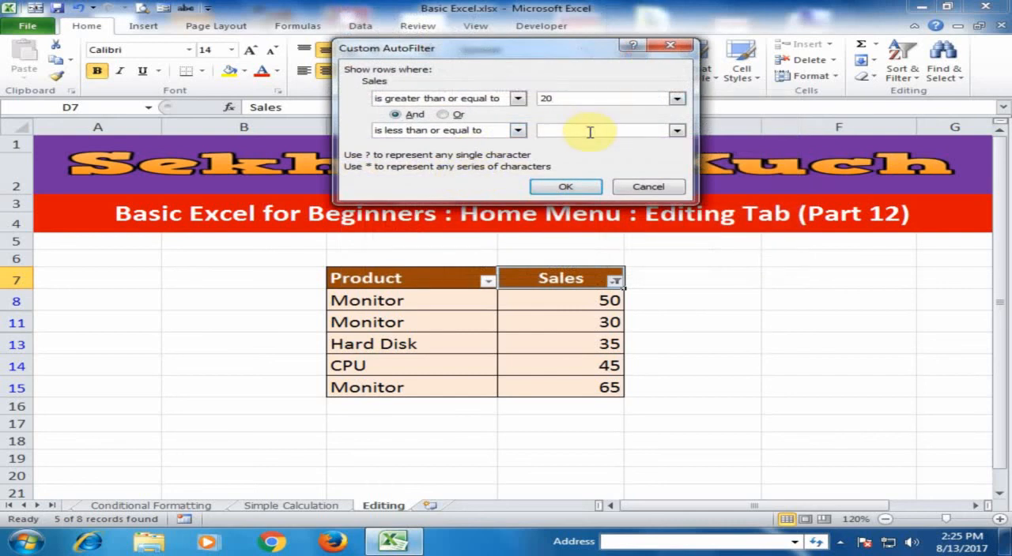
{"action": "left_click", "coordinate": [590, 132]}
{"action": "type", "text": "35"}
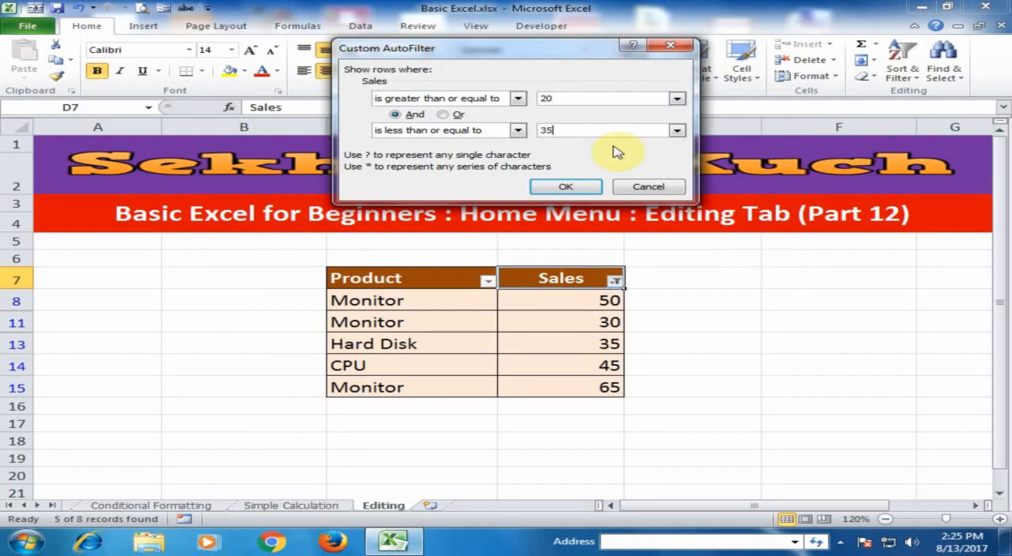
{"action": "left_click", "coordinate": [566, 188]}
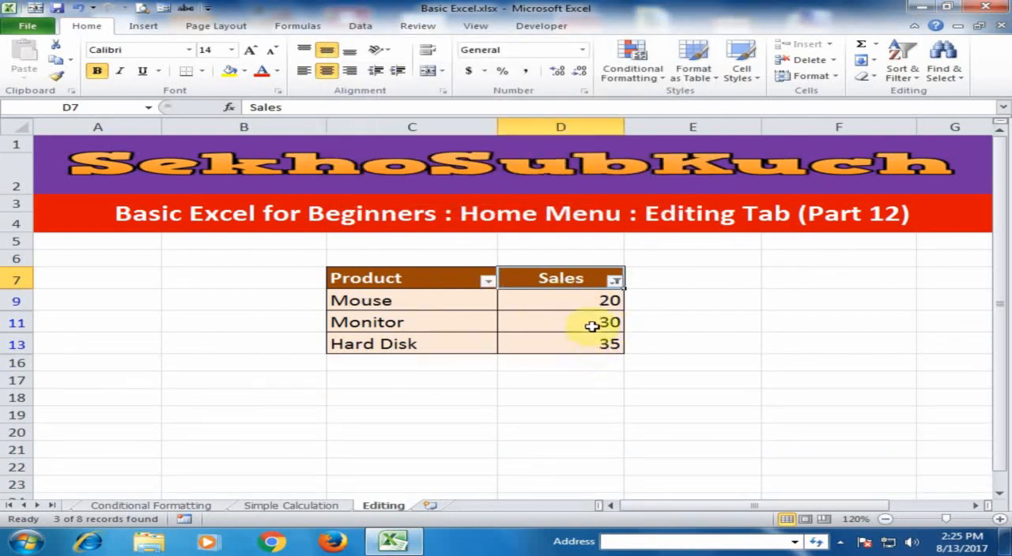
Clear the filter from the Sales column and turn off filtering for the product table in C7:D15.
{"action": "left_click", "coordinate": [614, 280]}
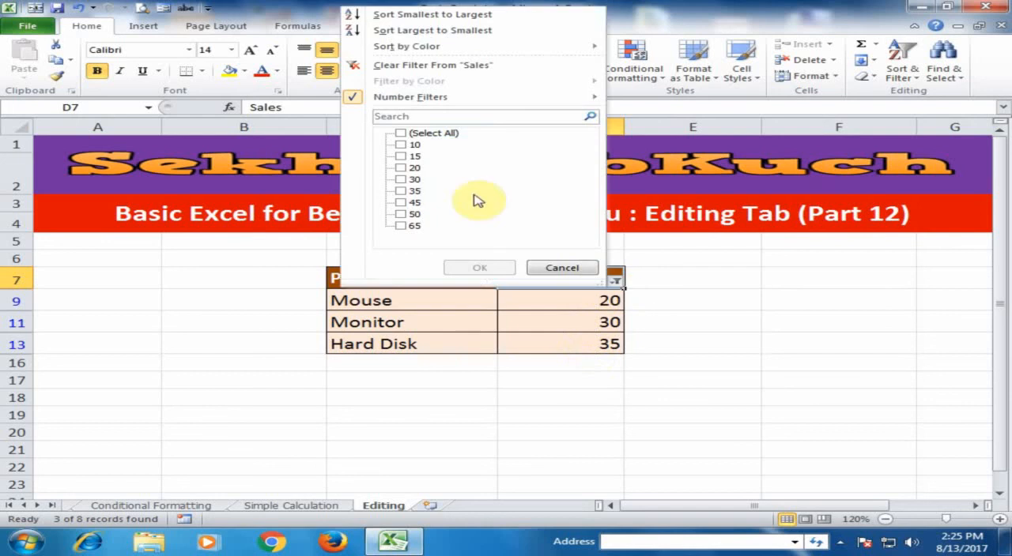
{"action": "left_click", "coordinate": [387, 67]}
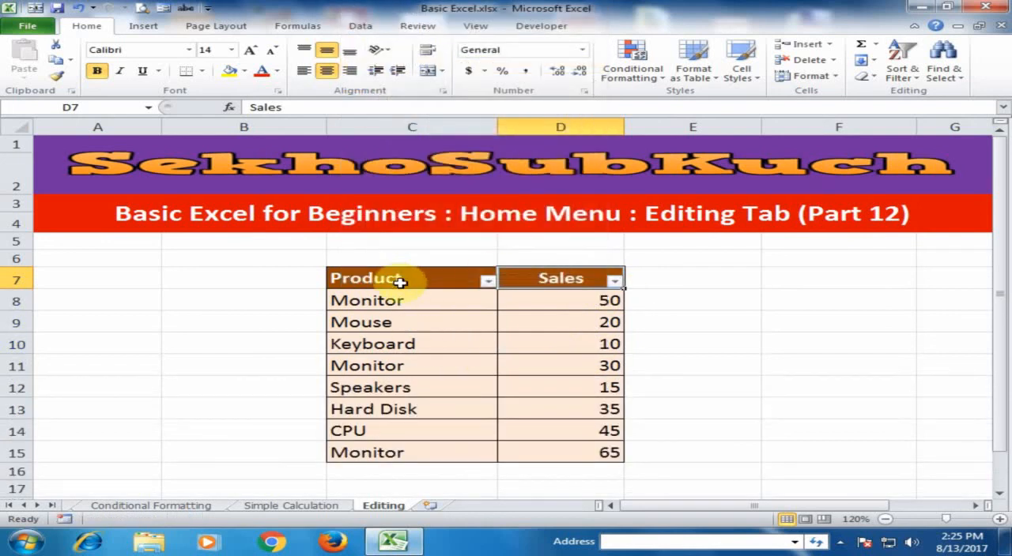
{"action": "left_click_drag", "start_coordinate": [434, 276], "coordinate": [583, 452]}
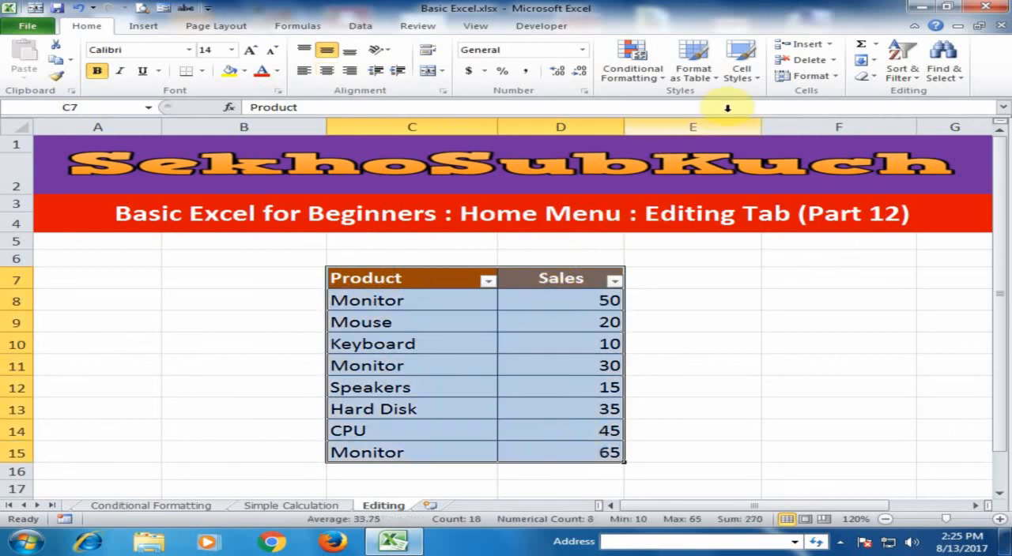
{"action": "left_click", "coordinate": [902, 72]}
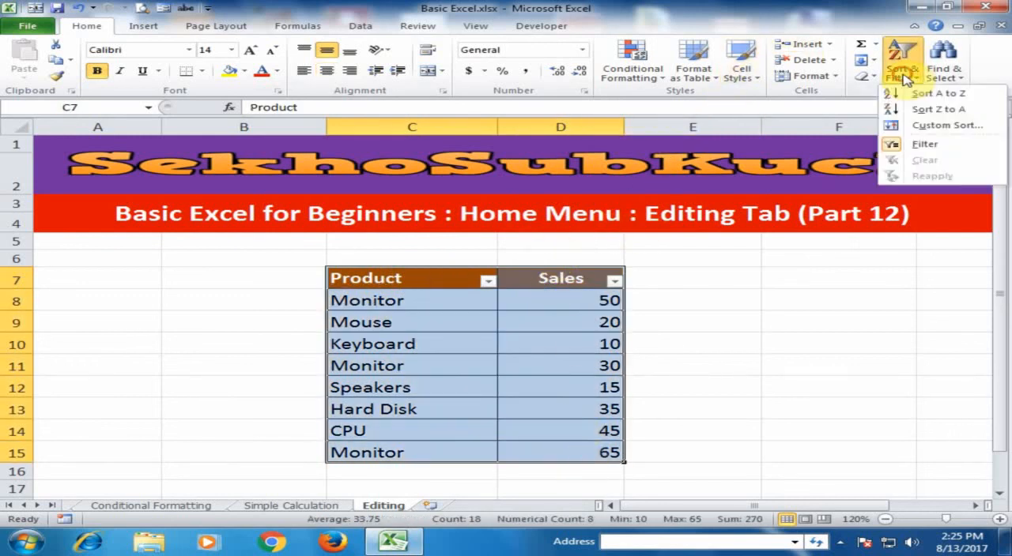
{"action": "left_click", "coordinate": [891, 144]}
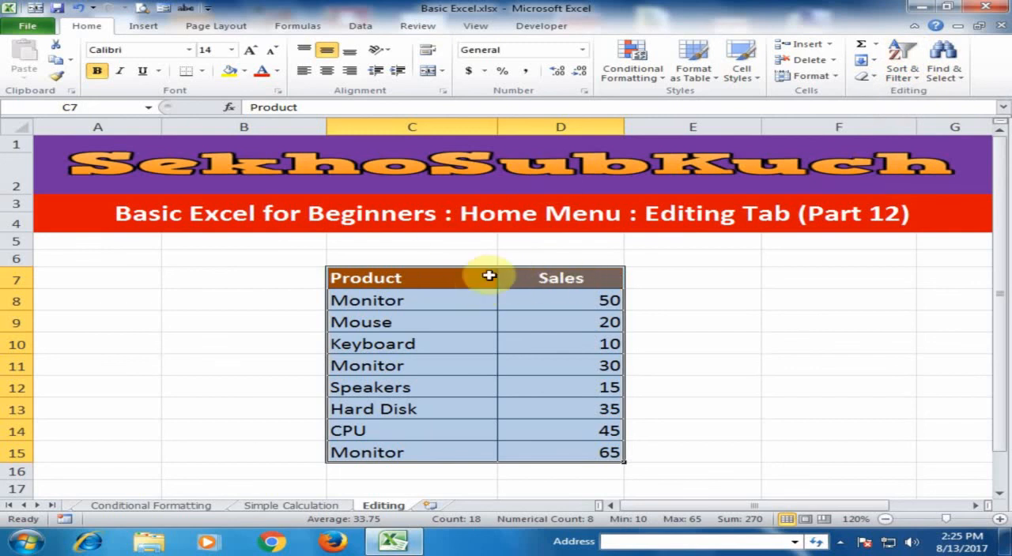
{"action": "left_click", "coordinate": [473, 322]}
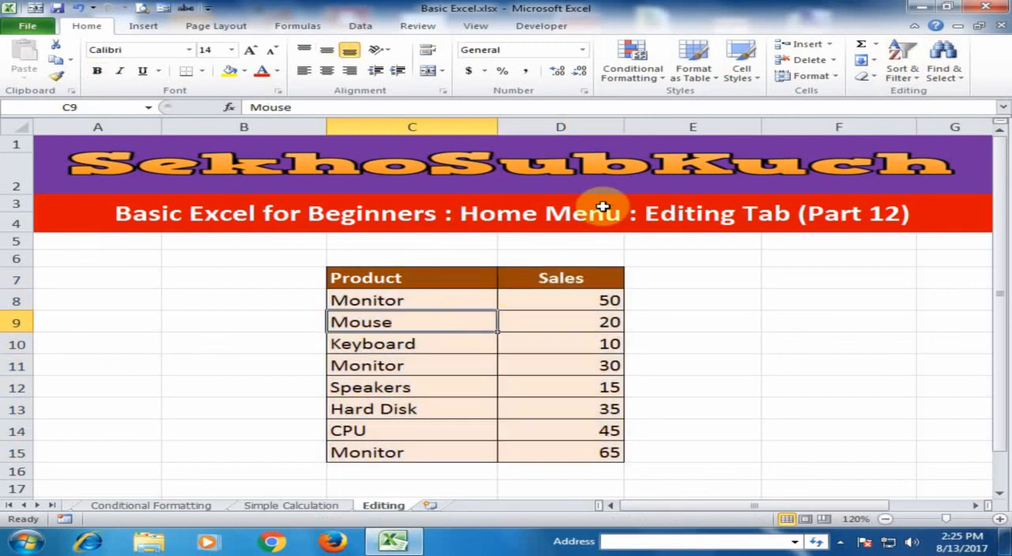